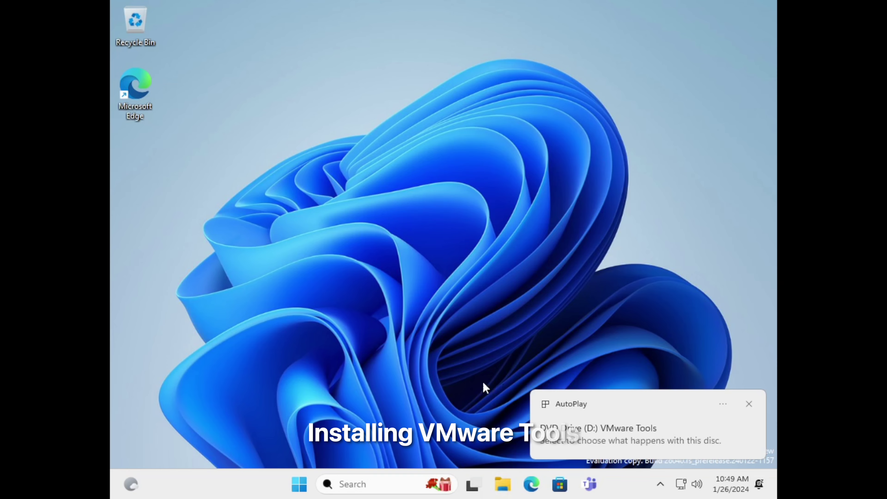
Step: Launch the 64-bit VMware Tools installer, setup64, from DVD Drive (D:) and allow it to make changes to the device
{"action": "key", "text": "super+e"}
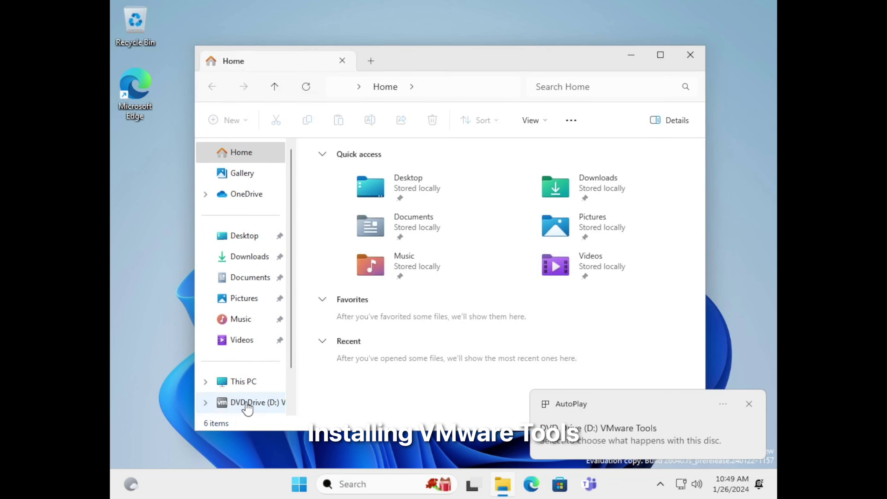
{"action": "left_click", "coordinate": [248, 404]}
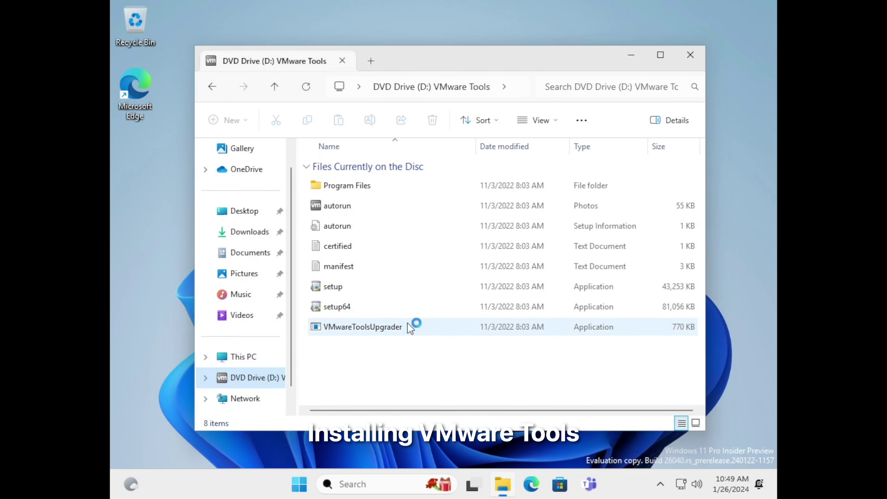
{"action": "left_click", "coordinate": [384, 307]}
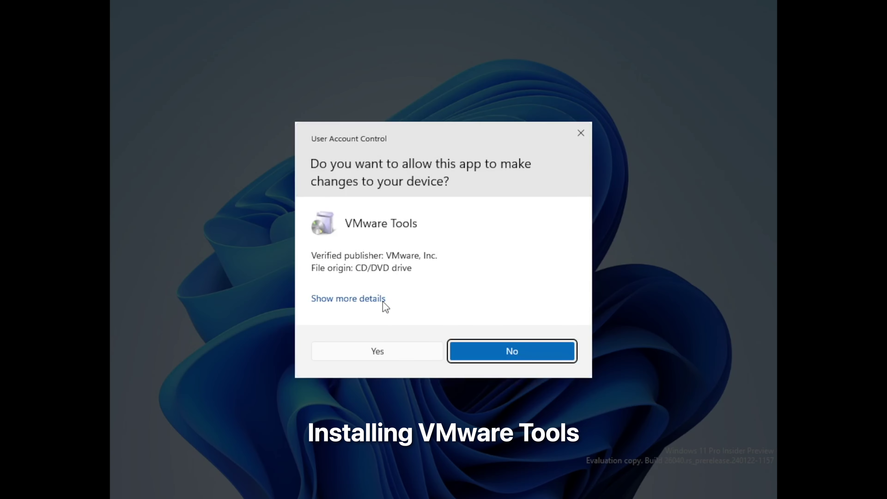
{"action": "left_click", "coordinate": [389, 351]}
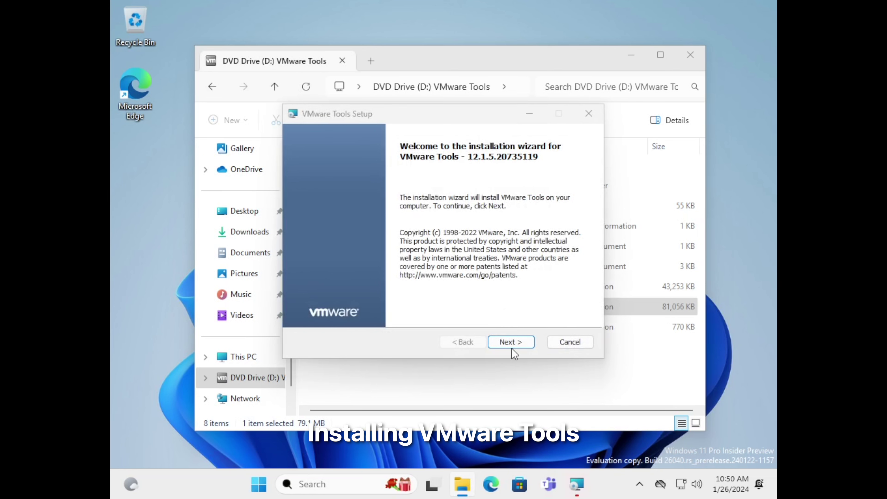
Step: Install VMware Tools with the Typical setup type, finish the wizard and decline the immediate restart
{"action": "left_click", "coordinate": [509, 338]}
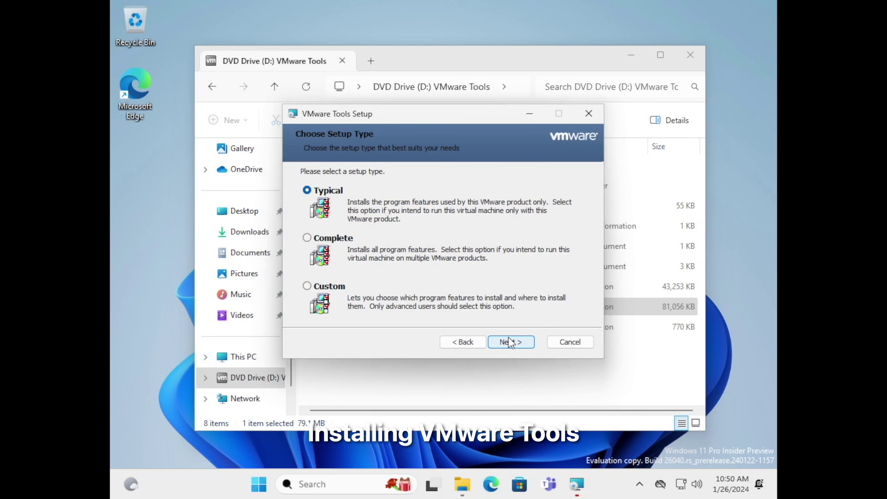
{"action": "left_click", "coordinate": [509, 338]}
{"action": "left_click", "coordinate": [509, 339]}
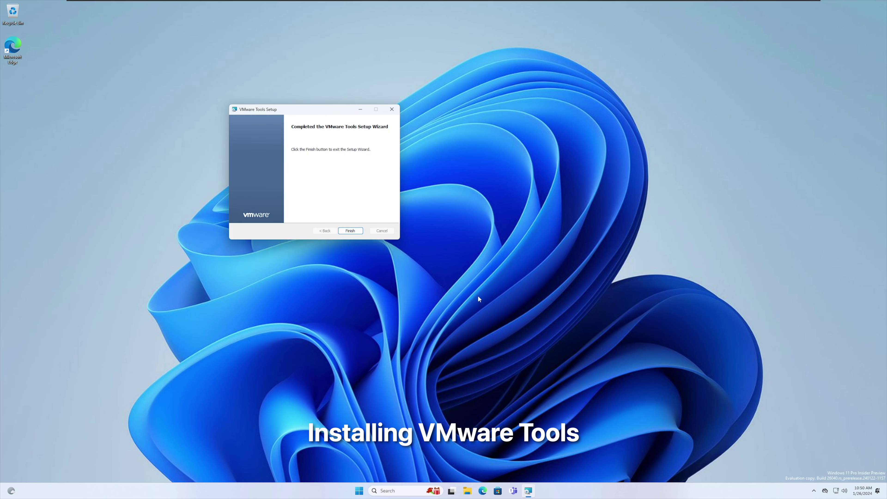
{"action": "left_click", "coordinate": [349, 231]}
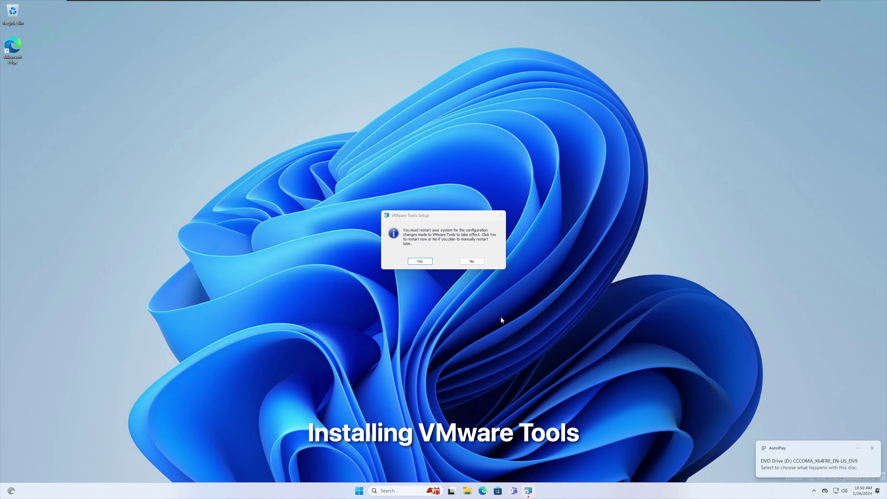
{"action": "left_click", "coordinate": [472, 261]}
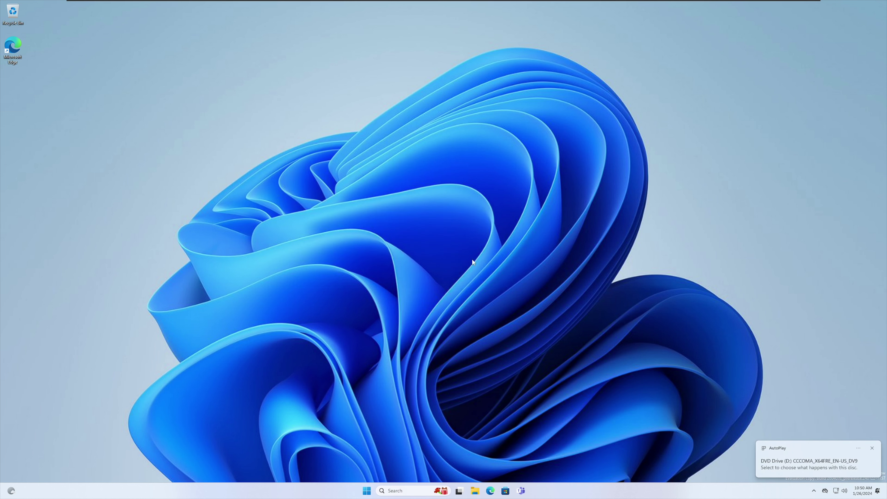
Step: Look through the full list of installed apps in the Start menu, return to the pinned apps and close the menu
{"action": "left_click", "coordinate": [354, 488]}
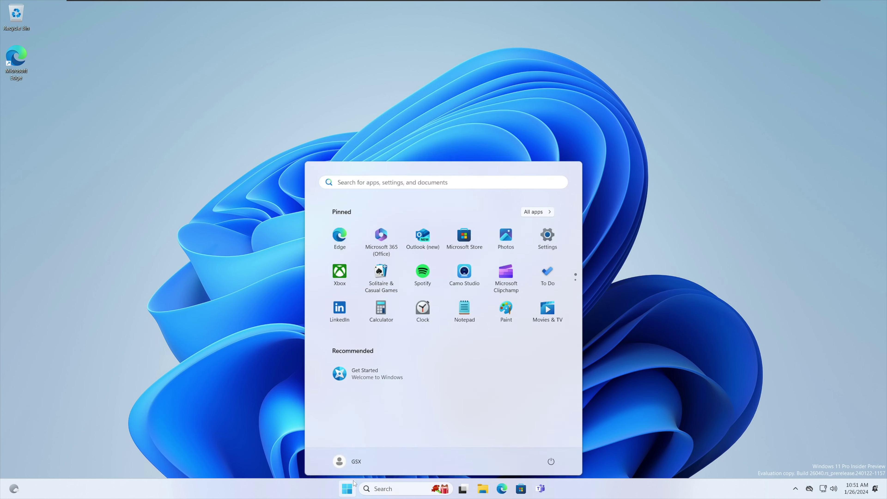
{"action": "left_click", "coordinate": [522, 212]}
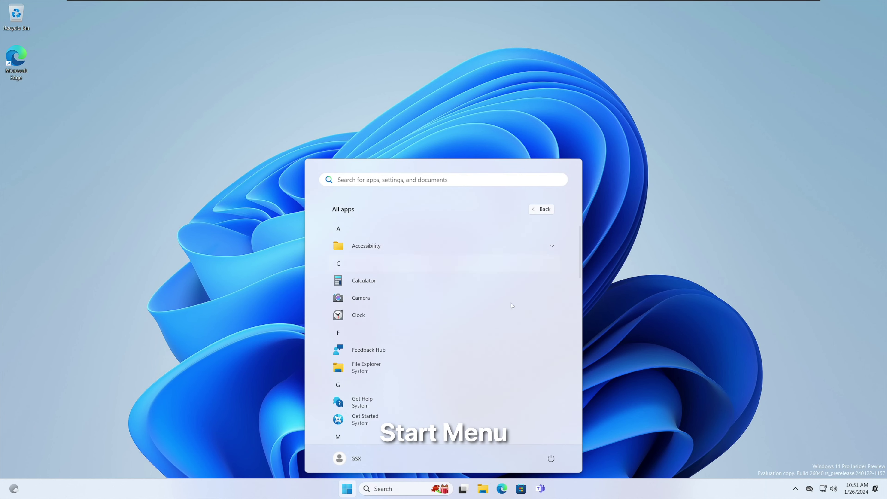
{"action": "left_click", "coordinate": [482, 243]}
{"action": "scroll", "coordinate": [413, 367], "scroll_direction": "down", "scroll_amount": 15}
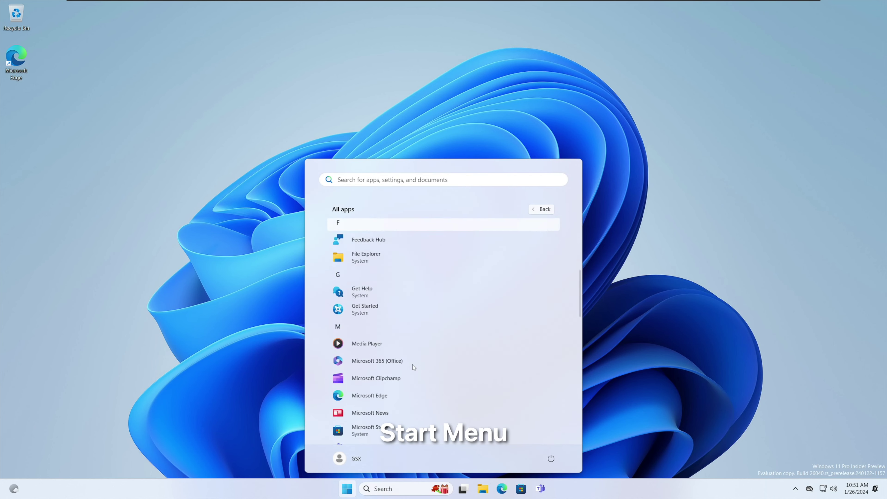
{"action": "scroll", "coordinate": [413, 367], "scroll_direction": "down", "scroll_amount": 1}
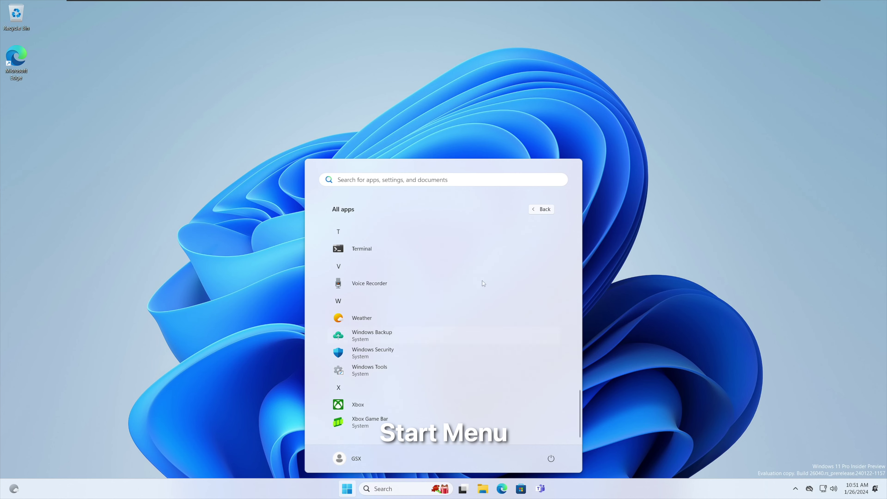
{"action": "left_click", "coordinate": [551, 208]}
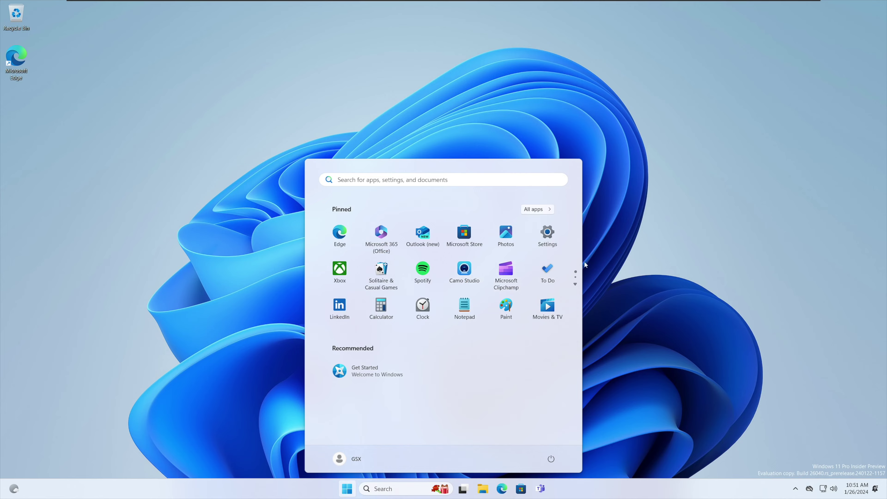
{"action": "left_click", "coordinate": [600, 310]}
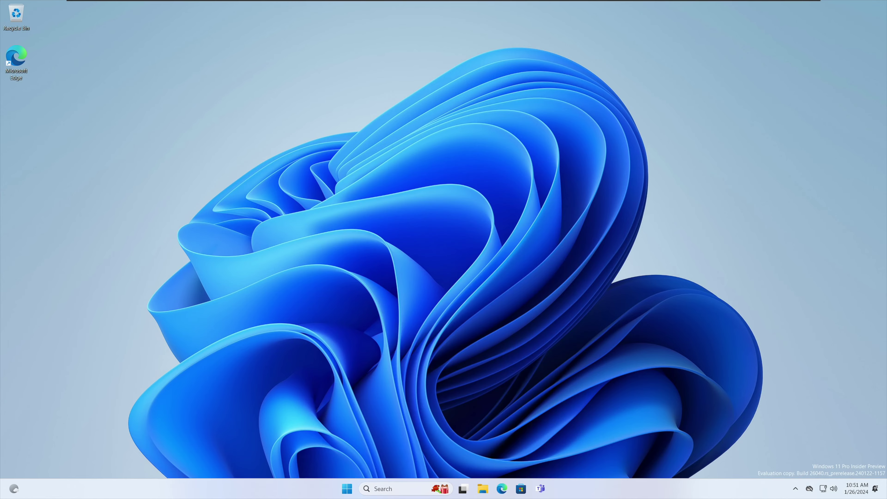
Step: Open Windows Search, look through its suggestions and trending content, and close it
{"action": "key", "text": "super+s"}
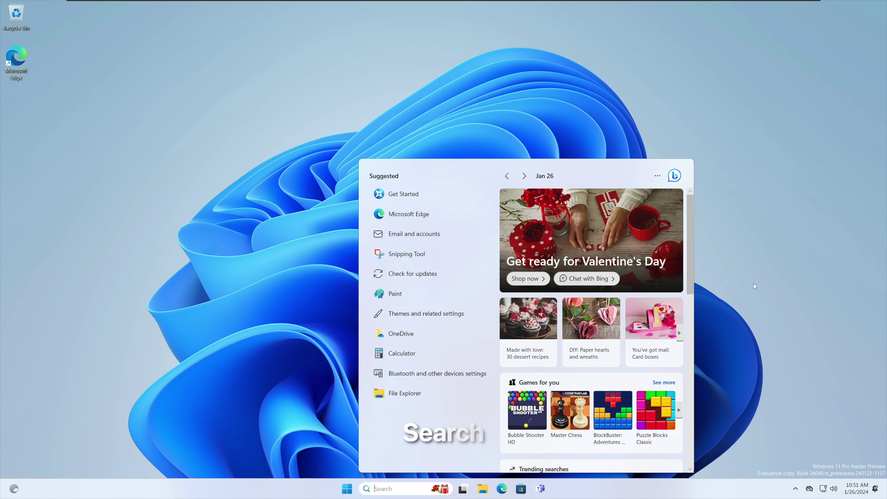
{"action": "scroll", "coordinate": [687, 228], "scroll_direction": "down", "scroll_amount": 5}
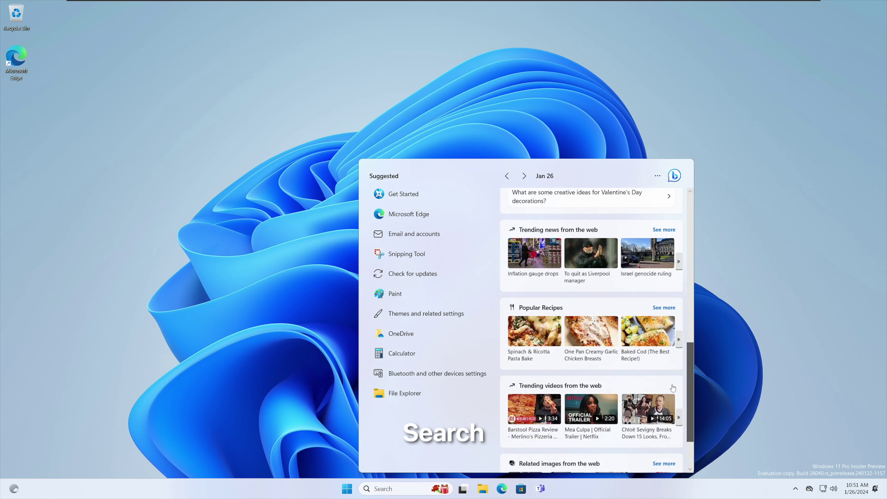
{"action": "left_click", "coordinate": [736, 348]}
Step: Create three additional virtual desktops in Task View
{"action": "key", "text": "super+Tab"}
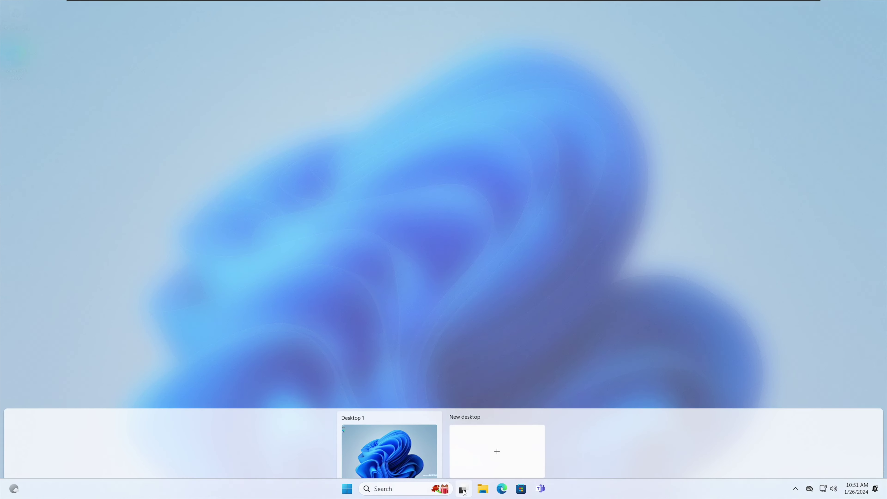
{"action": "left_click", "coordinate": [477, 442]}
{"action": "left_click", "coordinate": [549, 442]}
{"action": "left_click", "coordinate": [597, 442]}
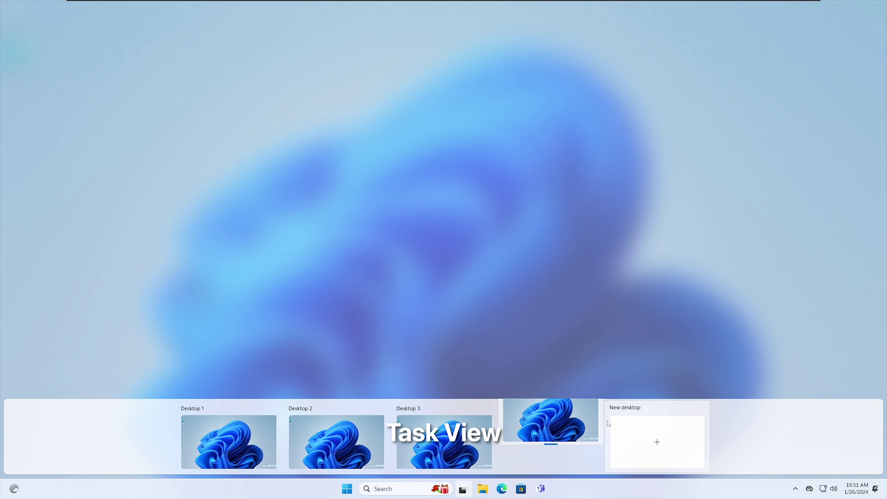
Step: Remove the three added virtual desktops, leaving only Desktop 1, and exit Task View
{"action": "left_click", "coordinate": [595, 408]}
{"action": "left_click", "coordinate": [541, 408]}
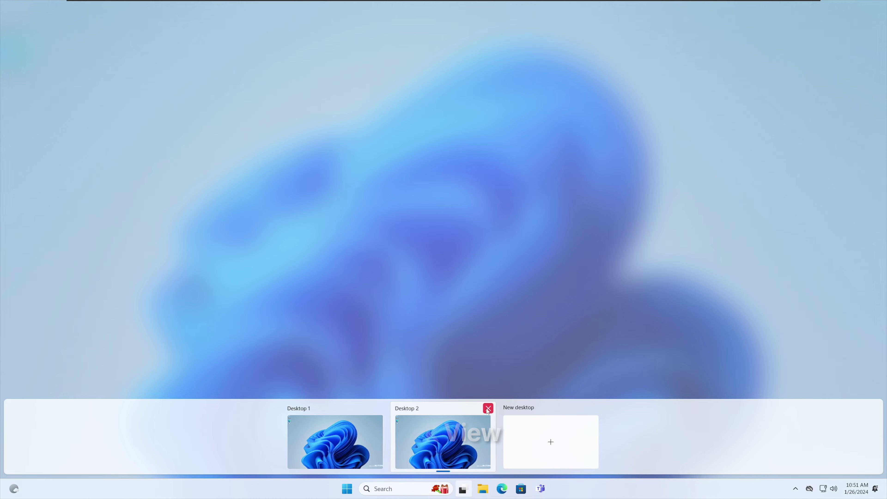
{"action": "left_click", "coordinate": [485, 408]}
{"action": "left_click", "coordinate": [534, 353]}
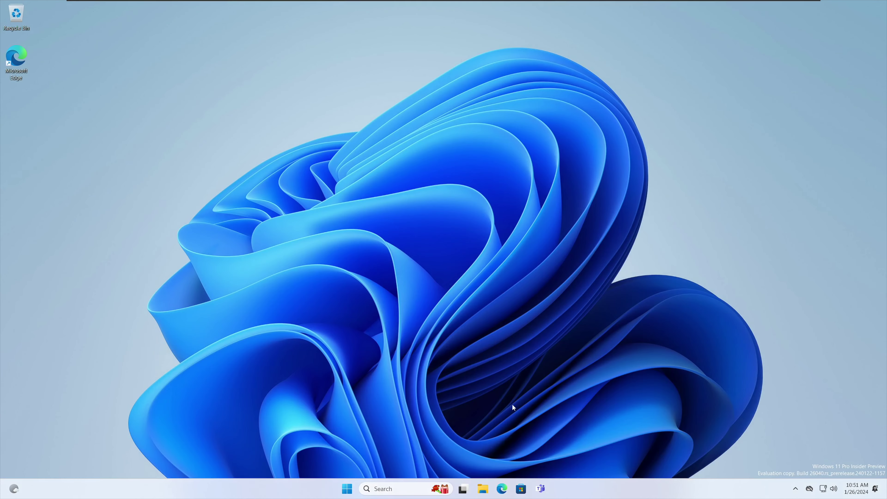
Step: View the drives under This PC in File Explorer and close the window
{"action": "left_click", "coordinate": [483, 489]}
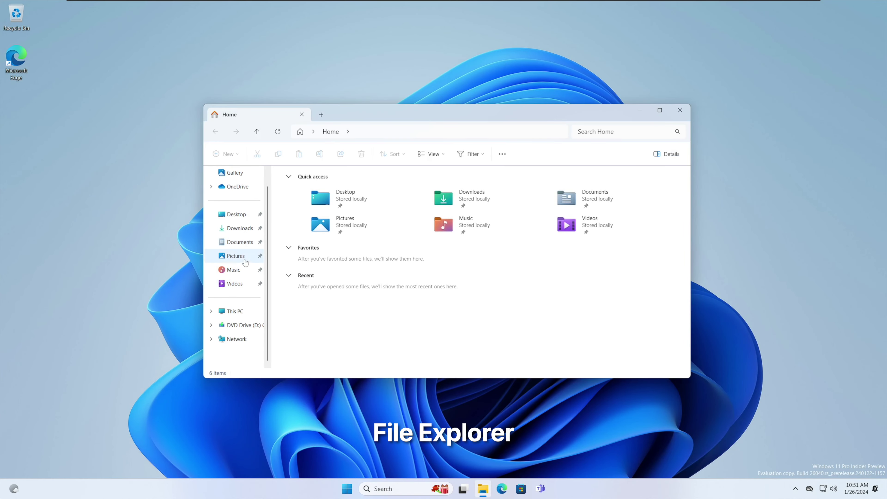
{"action": "left_click", "coordinate": [235, 311]}
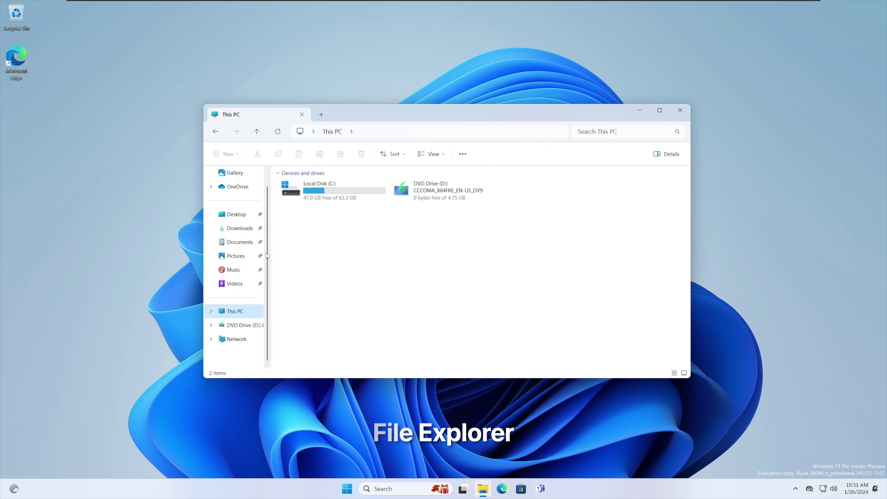
{"action": "scroll", "coordinate": [244, 253], "scroll_direction": "up", "scroll_amount": 1}
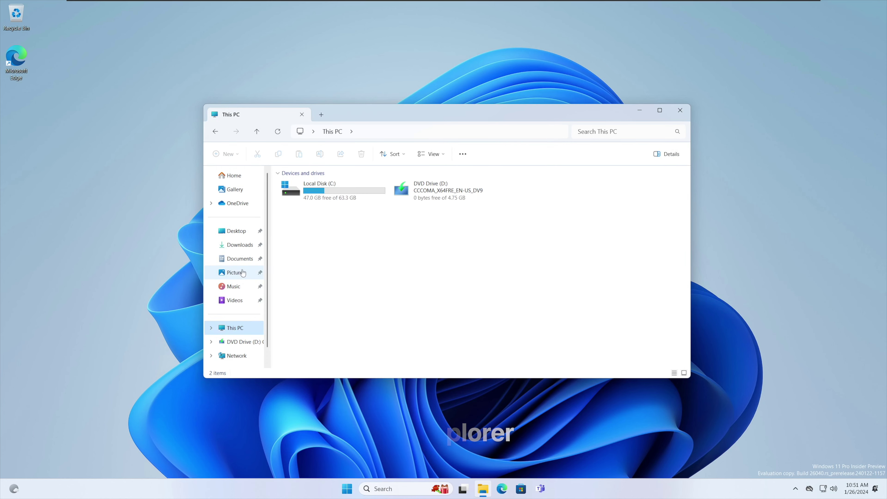
{"action": "left_click", "coordinate": [679, 115]}
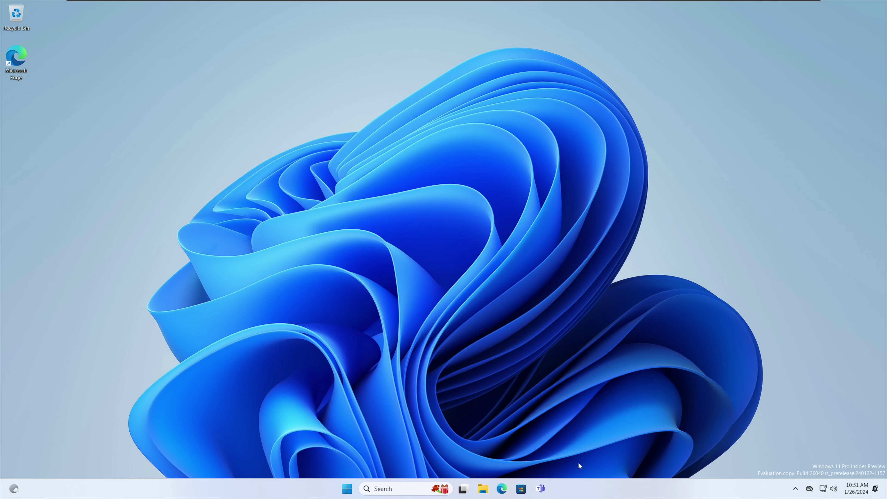
Step: Open Task Manager and move its window to the middle of the desktop
{"action": "right_click", "coordinate": [625, 486]}
{"action": "left_click", "coordinate": [633, 453]}
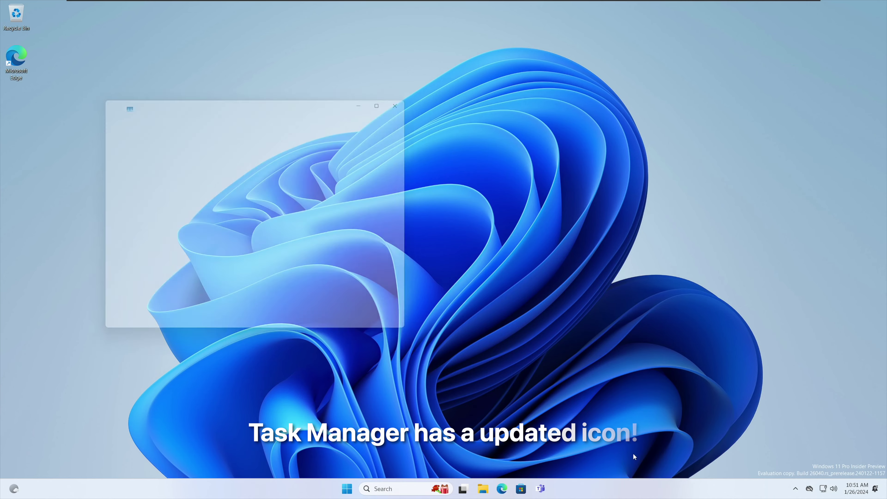
{"action": "left_click_drag", "start_coordinate": [330, 100], "coordinate": [561, 113]}
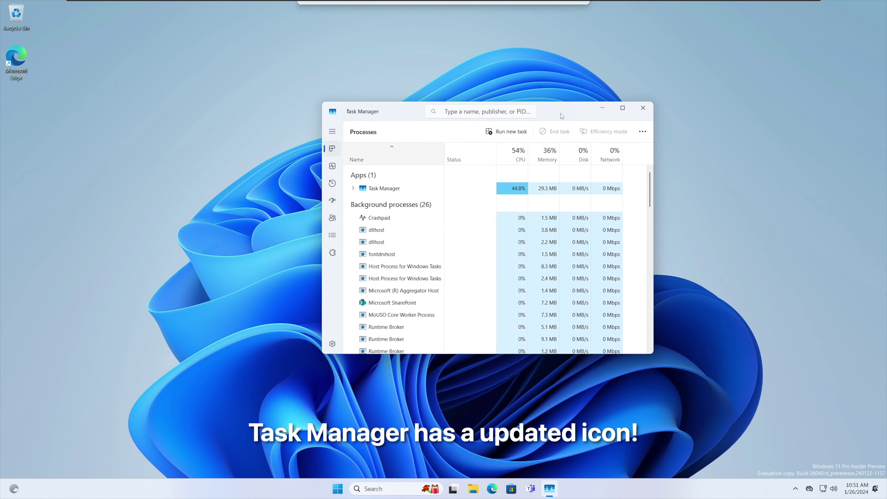
Step: Enlarge the Task Manager window and examine the Memory and CPU performance graphs
{"action": "key", "text": "ctrl+Tab"}
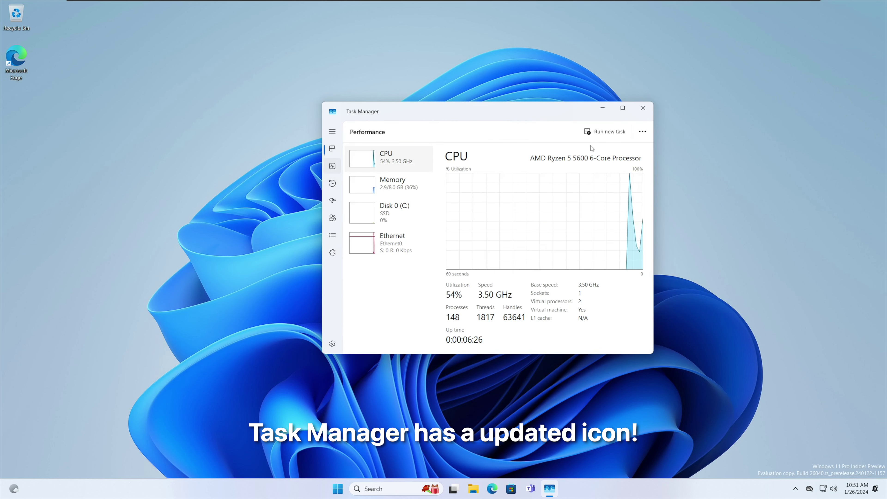
{"action": "left_click_drag", "start_coordinate": [653, 358], "coordinate": [775, 429]}
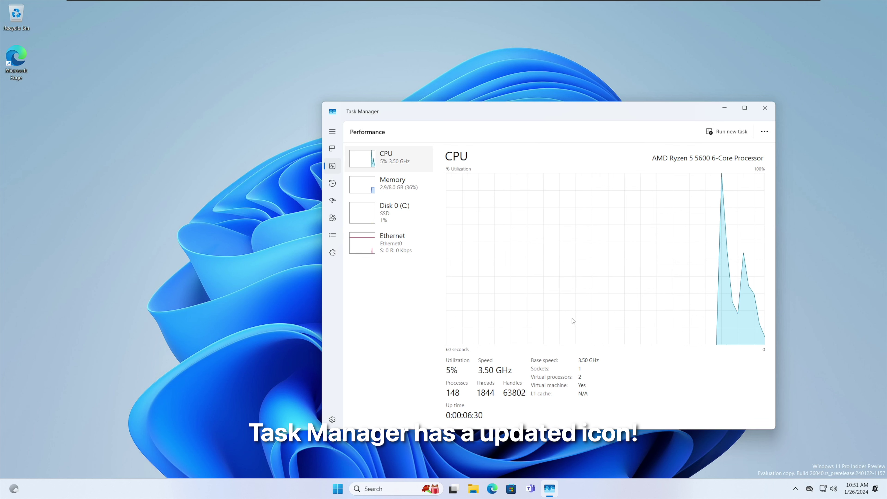
{"action": "left_click", "coordinate": [397, 196]}
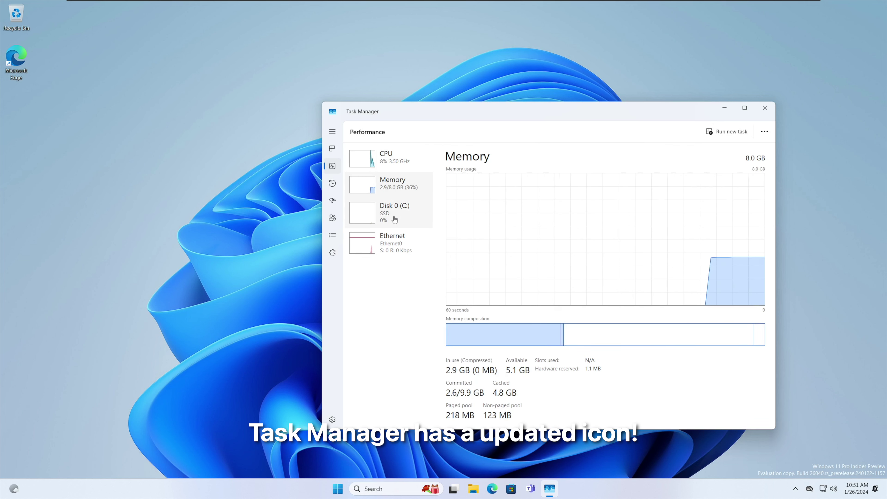
{"action": "left_click", "coordinate": [385, 163]}
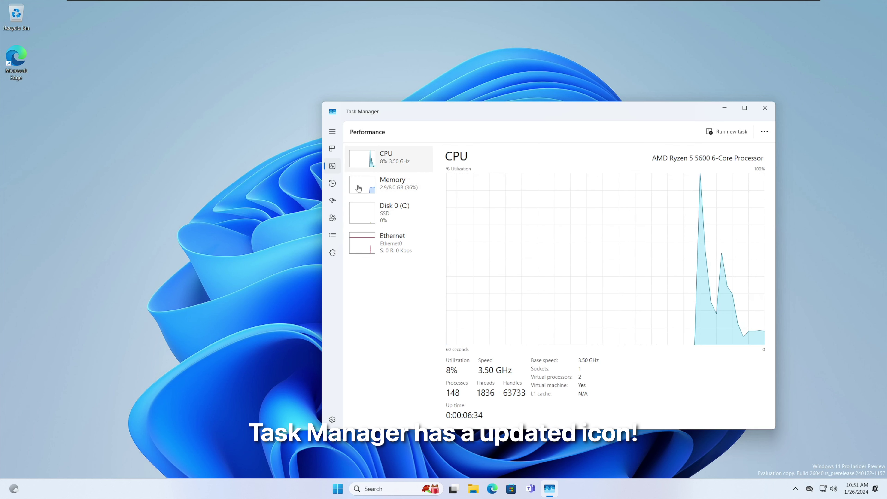
Step: Look through the list of running background and Windows processes in Task Manager
{"action": "left_click", "coordinate": [332, 148]}
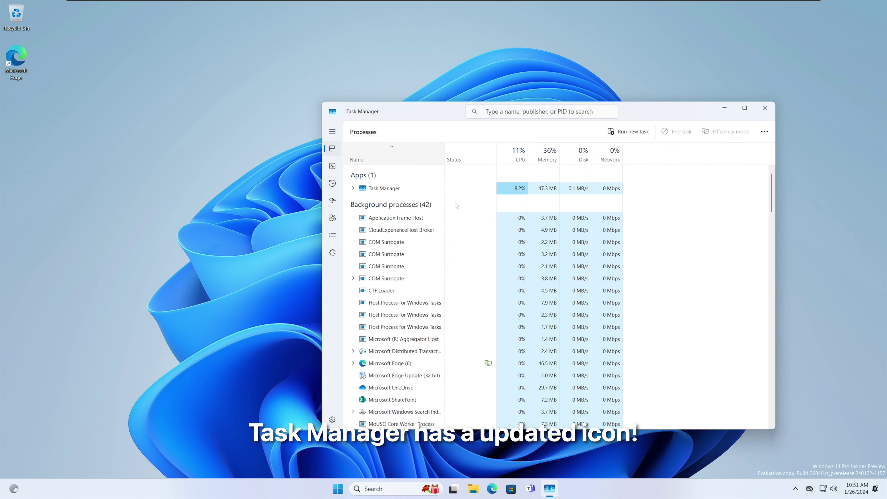
{"action": "scroll", "coordinate": [455, 205], "scroll_direction": "down", "scroll_amount": 3}
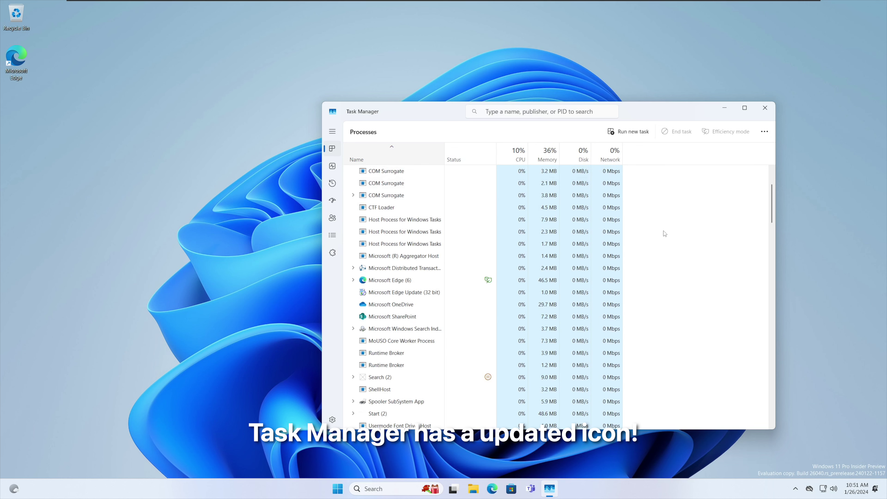
{"action": "scroll", "coordinate": [664, 234], "scroll_direction": "down", "scroll_amount": 10}
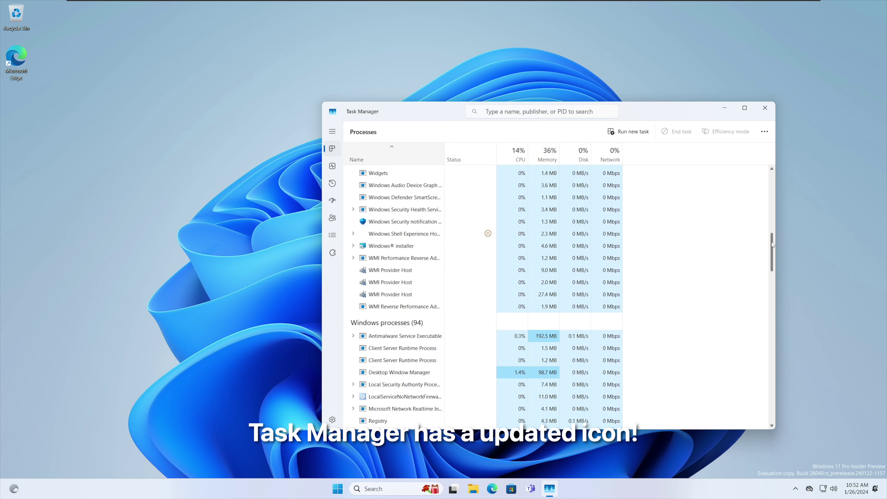
{"action": "left_click_drag", "start_coordinate": [772, 245], "coordinate": [770, 336]}
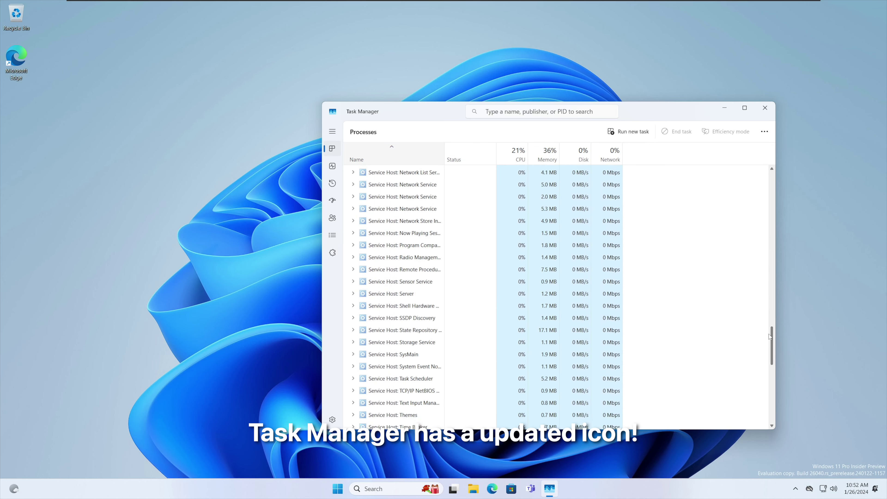
{"action": "scroll", "coordinate": [761, 217], "scroll_direction": "down", "scroll_amount": 1}
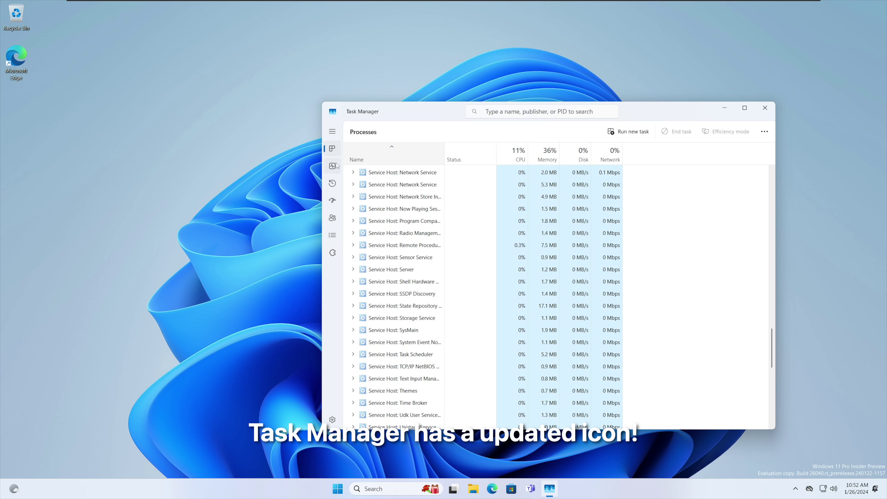
Step: Look through the Task Manager settings, including the advanced kernel memory dump options, and close Task Manager
{"action": "mouse_move", "coordinate": [559, 494]}
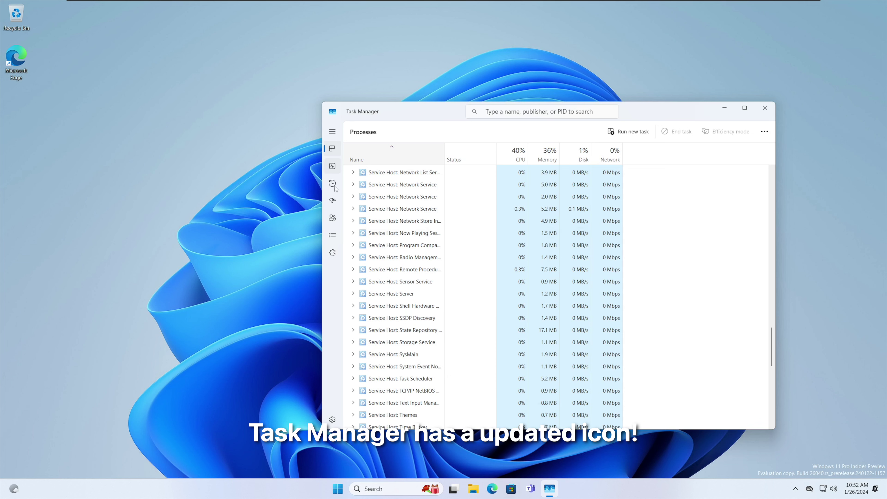
{"action": "left_click", "coordinate": [332, 419]}
{"action": "scroll", "coordinate": [411, 371], "scroll_direction": "down", "scroll_amount": 10}
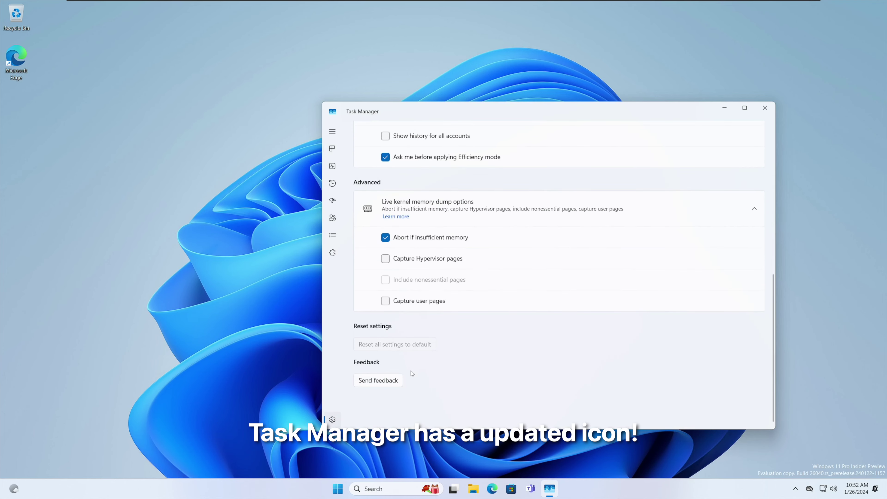
{"action": "scroll", "coordinate": [411, 372], "scroll_direction": "up", "scroll_amount": 10}
{"action": "scroll", "coordinate": [445, 355], "scroll_direction": "down", "scroll_amount": 10}
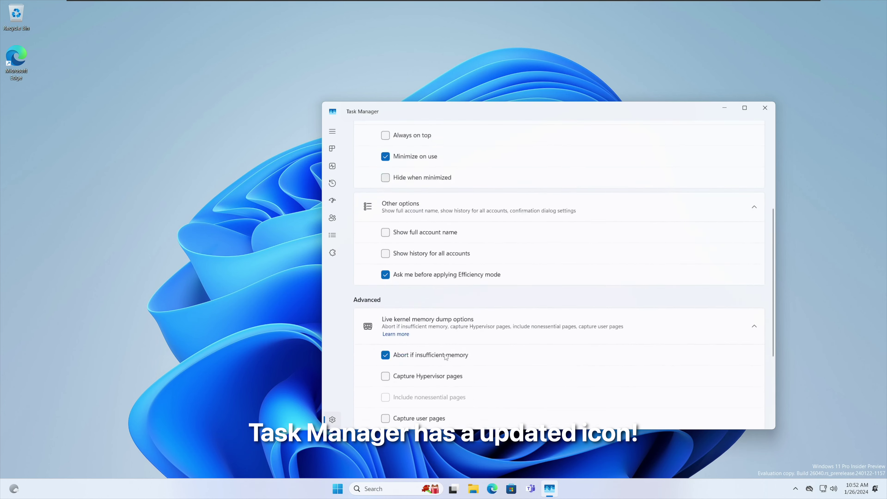
{"action": "left_click", "coordinate": [765, 108]}
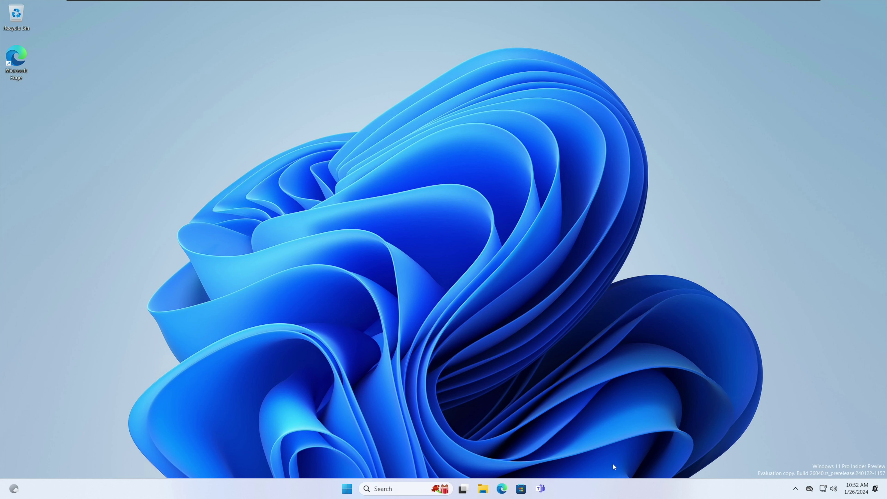
Step: View the hidden system tray icons, close the overflow and check the date and time area
{"action": "left_click", "coordinate": [795, 489]}
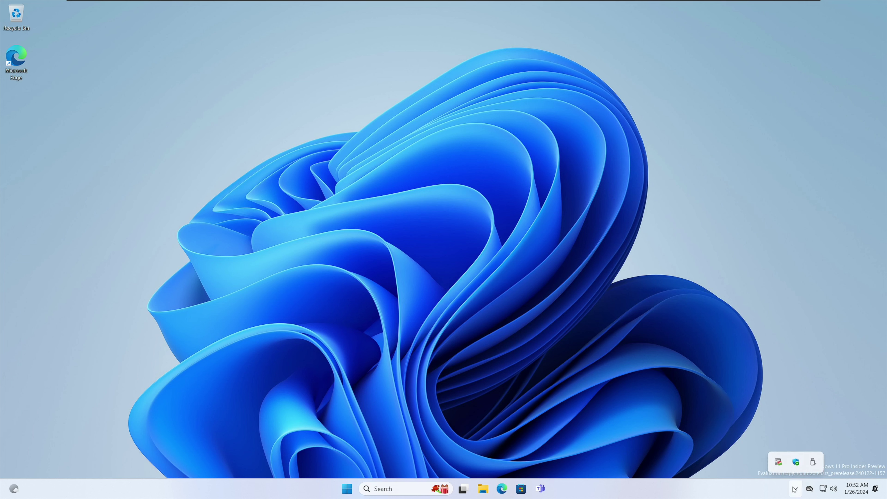
{"action": "left_click", "coordinate": [796, 488]}
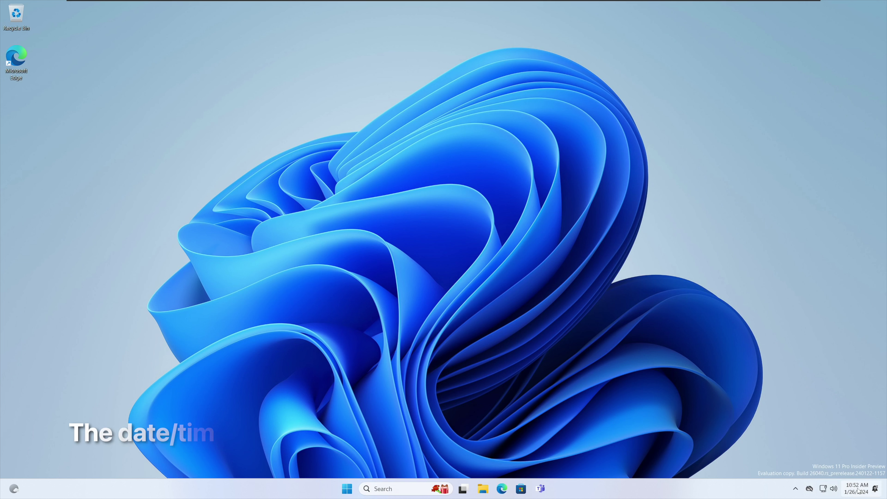
{"action": "mouse_move", "coordinate": [858, 491]}
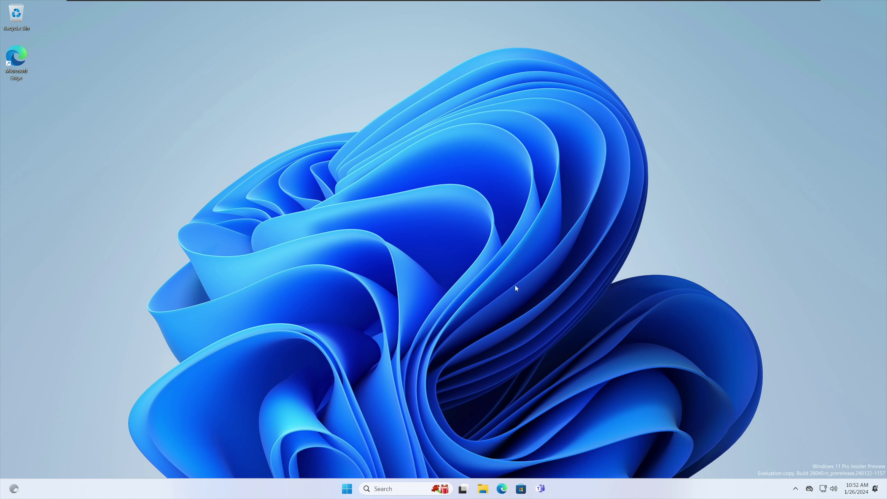
Step: Create a new folder named Test in the Documents folder using File Explorer
{"action": "left_click", "coordinate": [483, 489]}
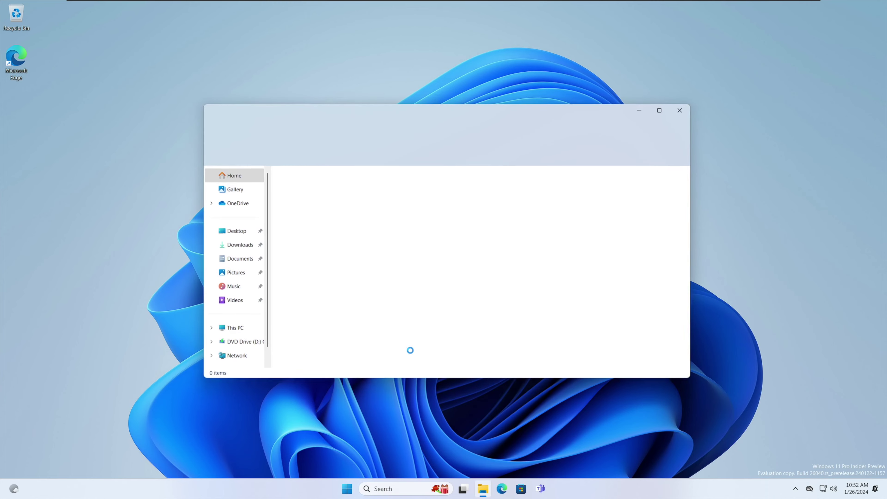
{"action": "left_click", "coordinate": [230, 262]}
{"action": "right_click", "coordinate": [354, 232]}
{"action": "mouse_move", "coordinate": [387, 287]}
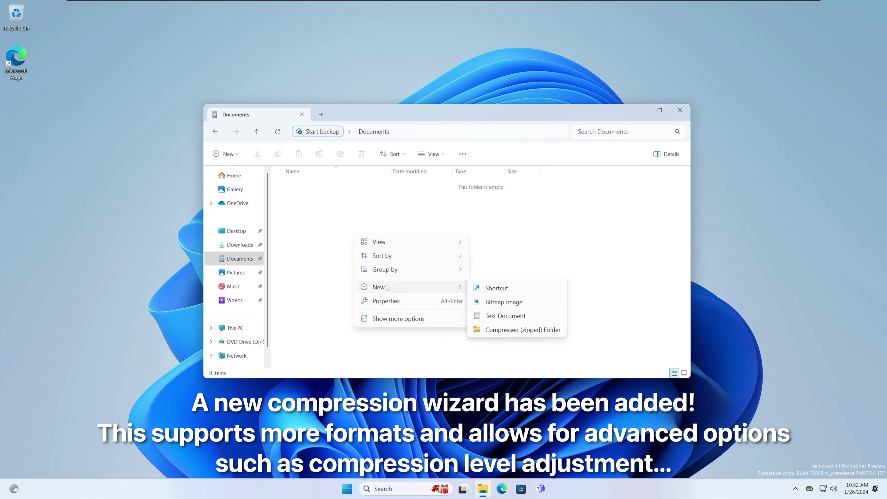
{"action": "left_click", "coordinate": [489, 290]}
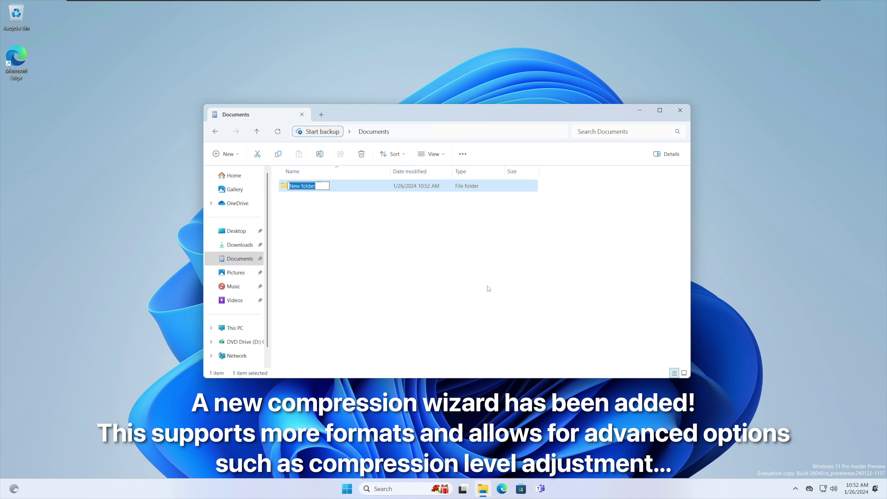
{"action": "type", "text": "Test"}
{"action": "key", "text": "Return"}
Step: Create a text document named food inside the Test folder
{"action": "double_click", "coordinate": [404, 188]}
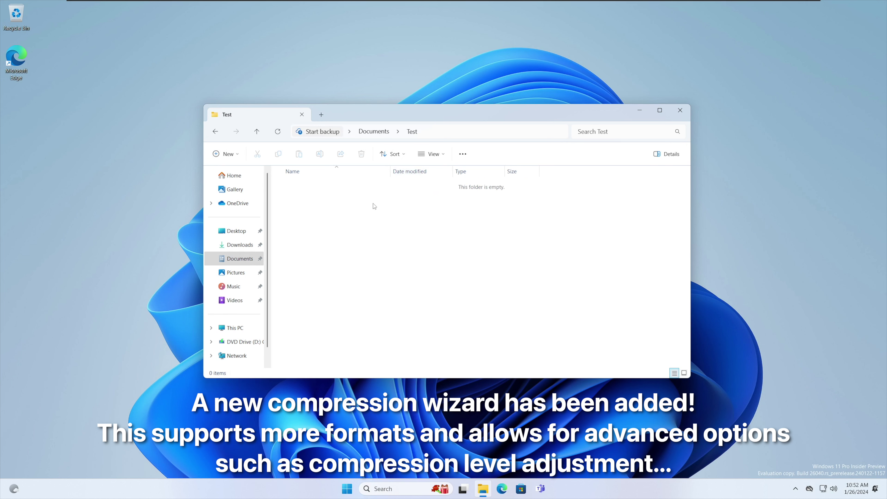
{"action": "right_click", "coordinate": [374, 203]}
{"action": "mouse_move", "coordinate": [451, 275]}
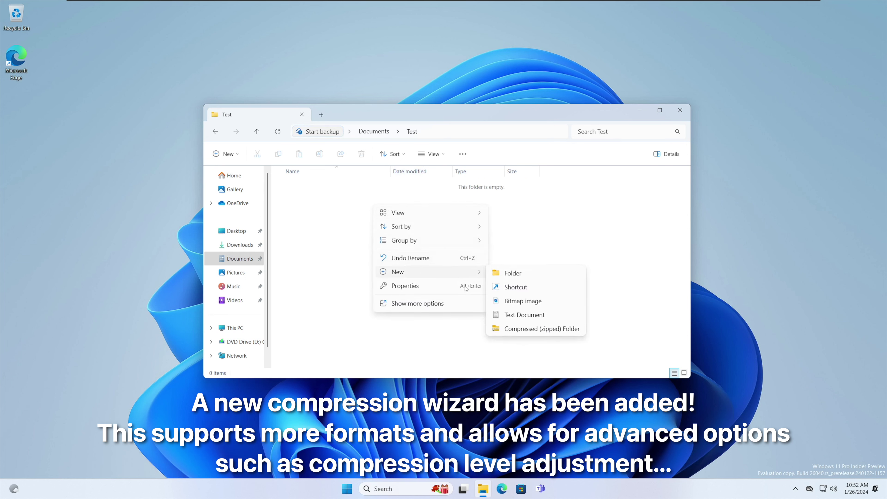
{"action": "left_click", "coordinate": [508, 315]}
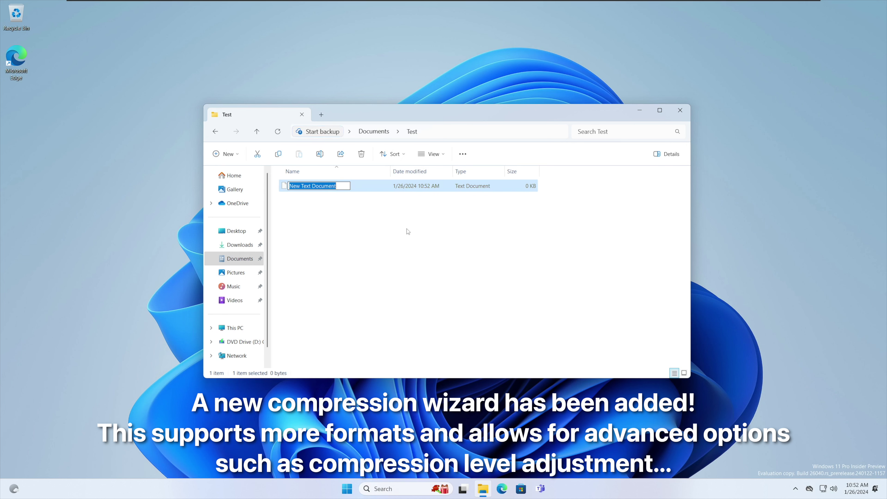
{"action": "type", "text": "food"}
{"action": "key", "text": "Return"}
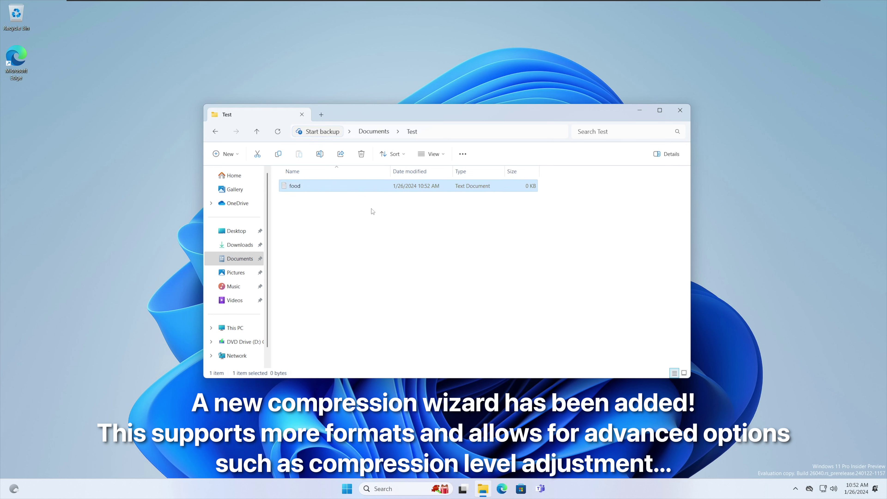
Step: Return to Documents and bring up the additional compression options for the Test folder
{"action": "key", "text": "alt+Up"}
{"action": "right_click", "coordinate": [324, 186]}
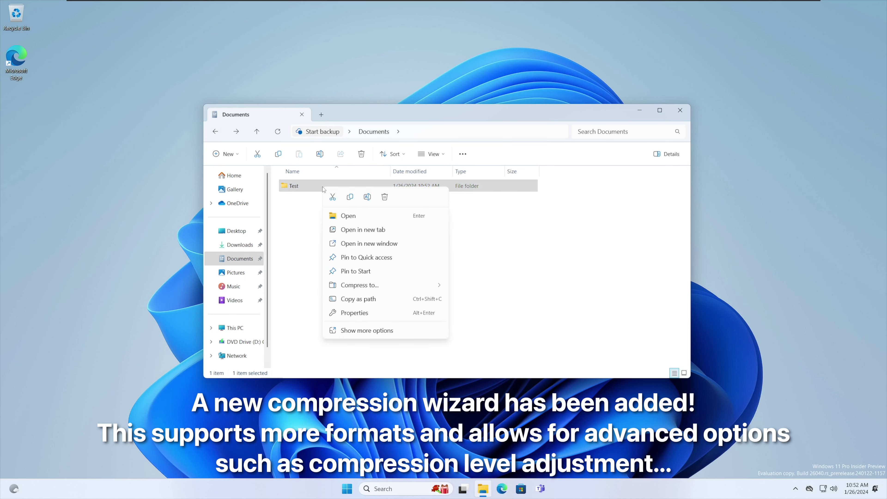
{"action": "mouse_move", "coordinate": [370, 286]}
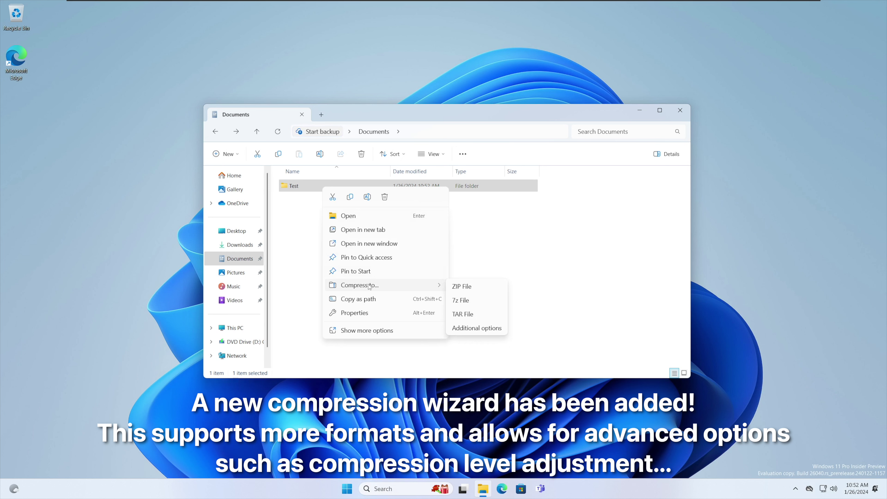
{"action": "left_click", "coordinate": [485, 327]}
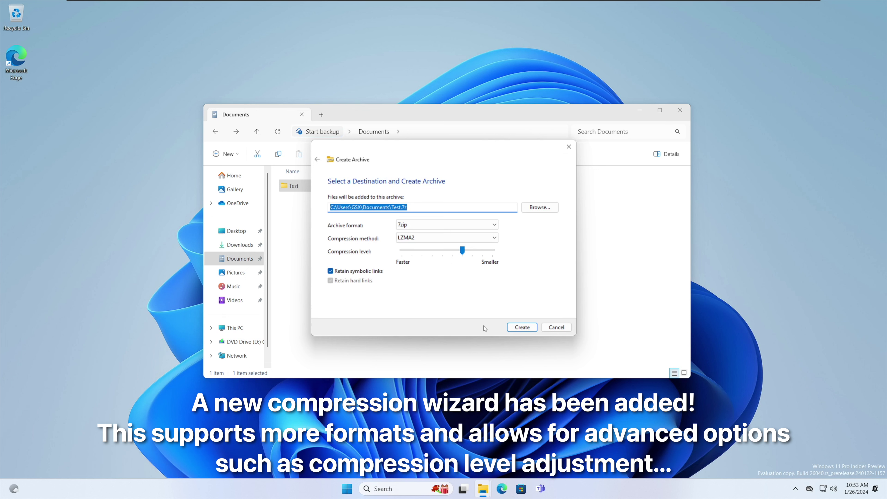
Step: Examine the available archive formats and the compression methods offered for 7zip and tar (GNU)
{"action": "left_click", "coordinate": [416, 224]}
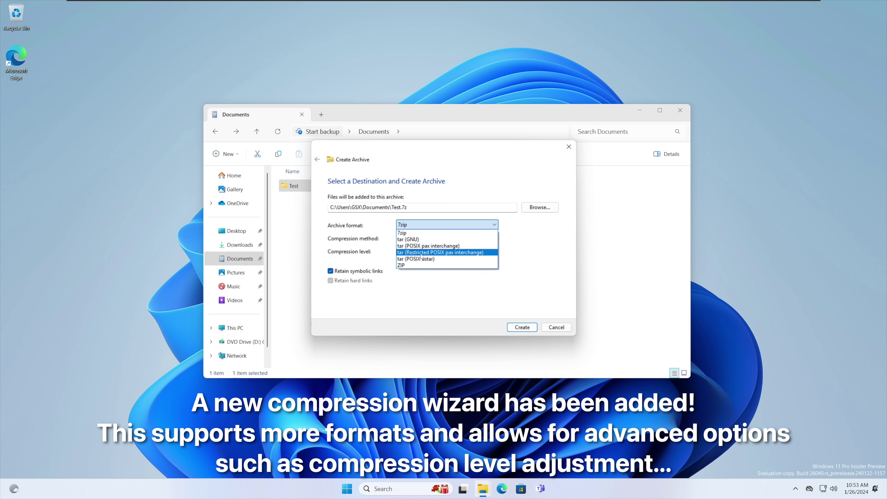
{"action": "left_click", "coordinate": [375, 233]}
{"action": "left_click", "coordinate": [411, 238]}
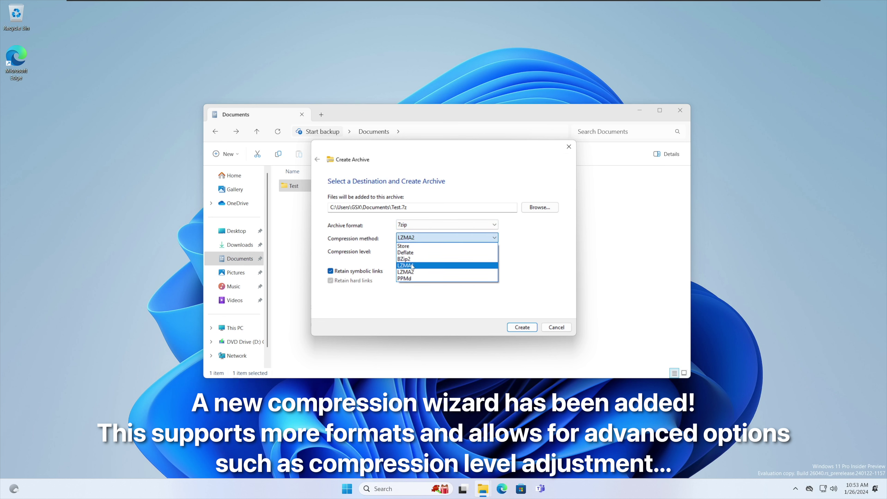
{"action": "left_click", "coordinate": [381, 246]}
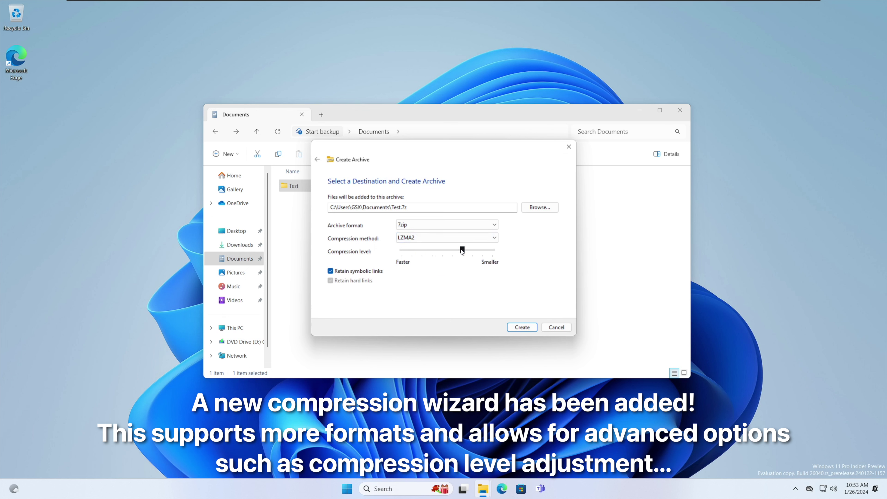
{"action": "left_click", "coordinate": [423, 224]}
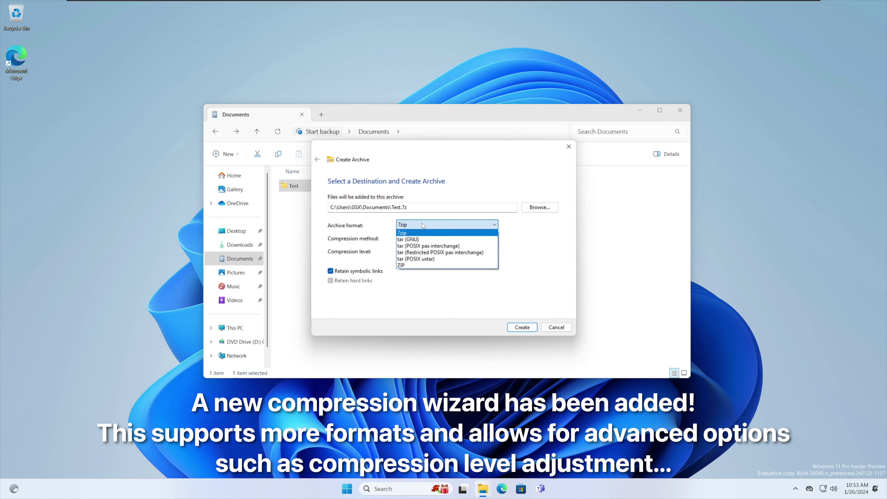
{"action": "left_click", "coordinate": [424, 239]}
{"action": "left_click", "coordinate": [435, 238]}
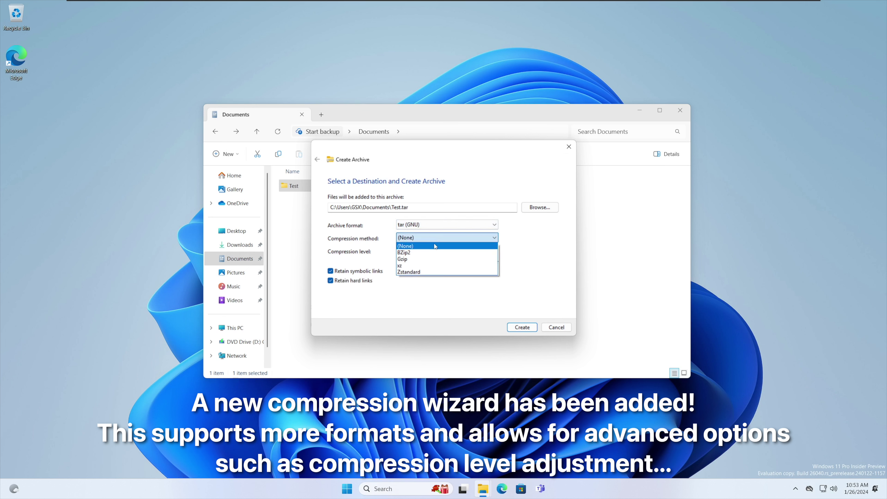
{"action": "left_click", "coordinate": [435, 224]}
{"action": "left_click", "coordinate": [435, 225]}
{"action": "left_click", "coordinate": [433, 233]}
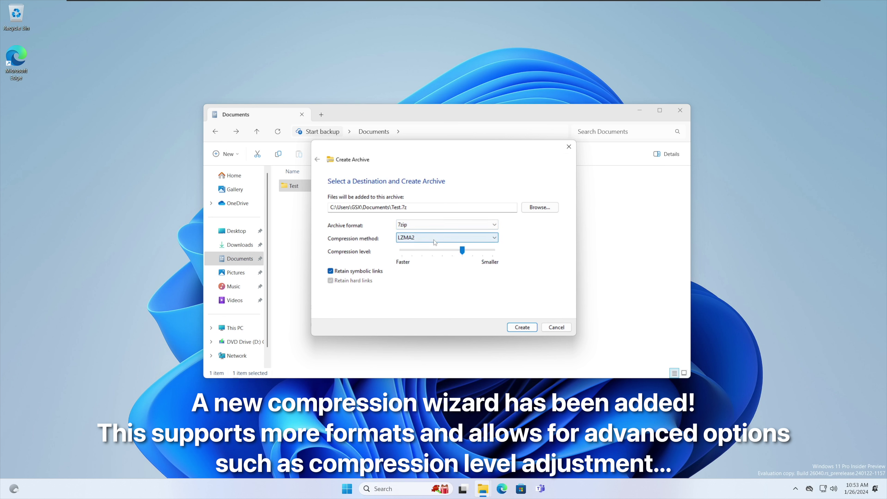
{"action": "left_click", "coordinate": [435, 238]}
{"action": "left_click", "coordinate": [435, 240]}
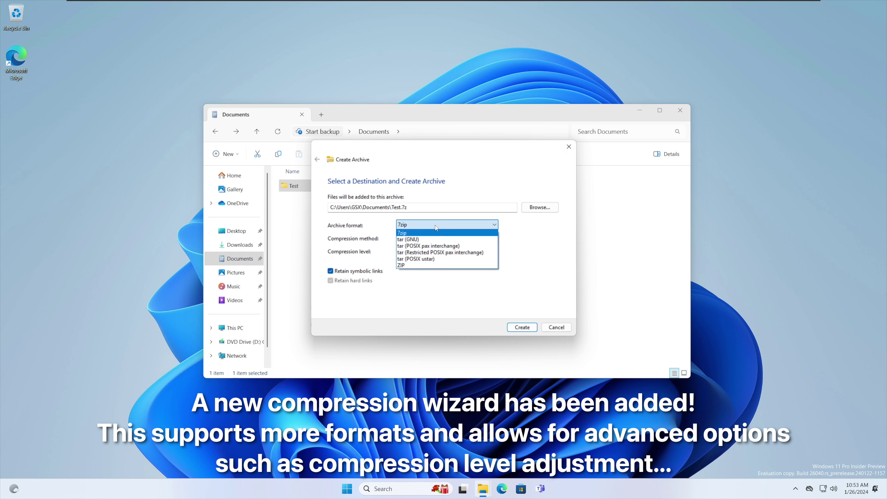
Step: Create an archive of the Test folder in tar (GNU) format with the xz compression method
{"action": "left_click", "coordinate": [432, 239]}
{"action": "left_click", "coordinate": [432, 239]}
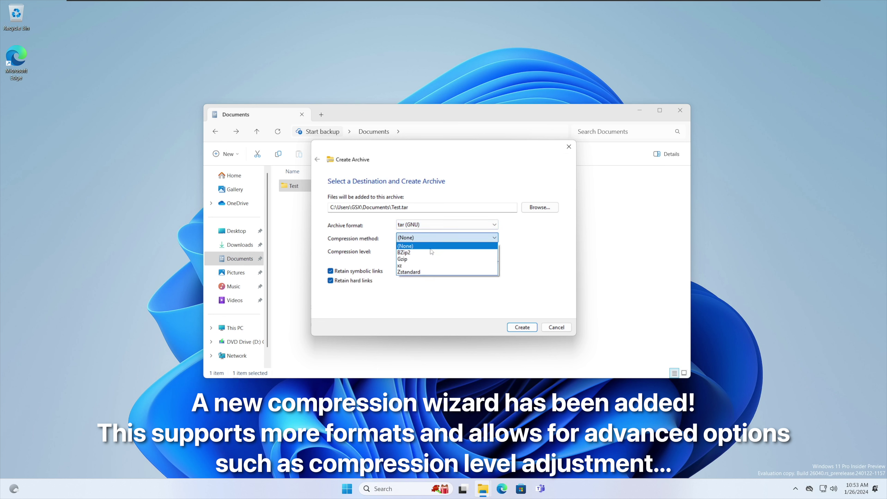
{"action": "left_click", "coordinate": [430, 266]}
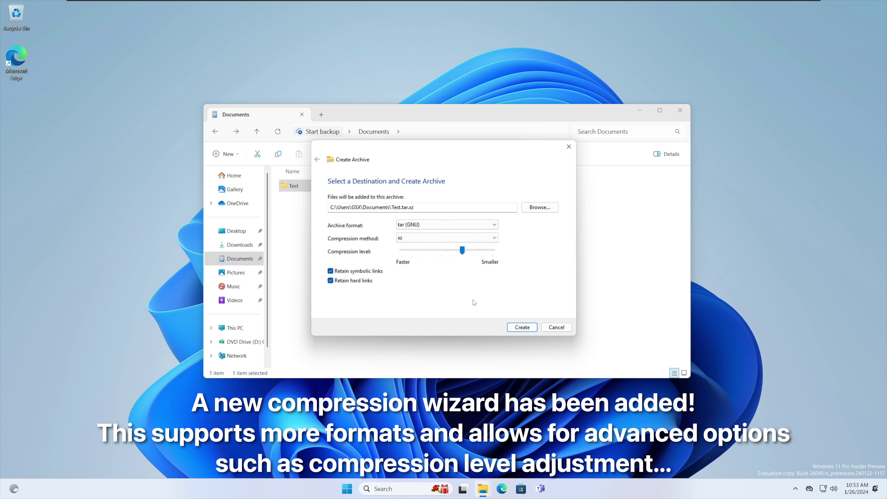
{"action": "left_click", "coordinate": [522, 327]}
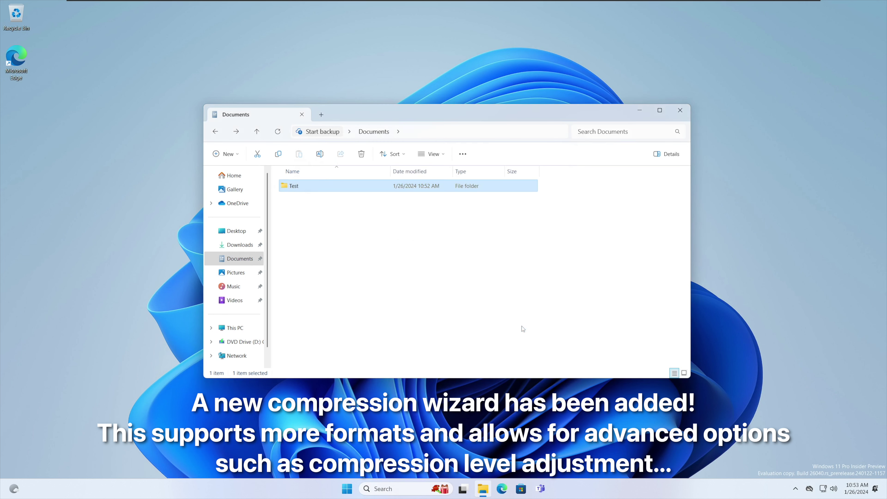
Step: Examine the general, security and other properties of the Test.tar archive and close its properties window
{"action": "right_click", "coordinate": [413, 203]}
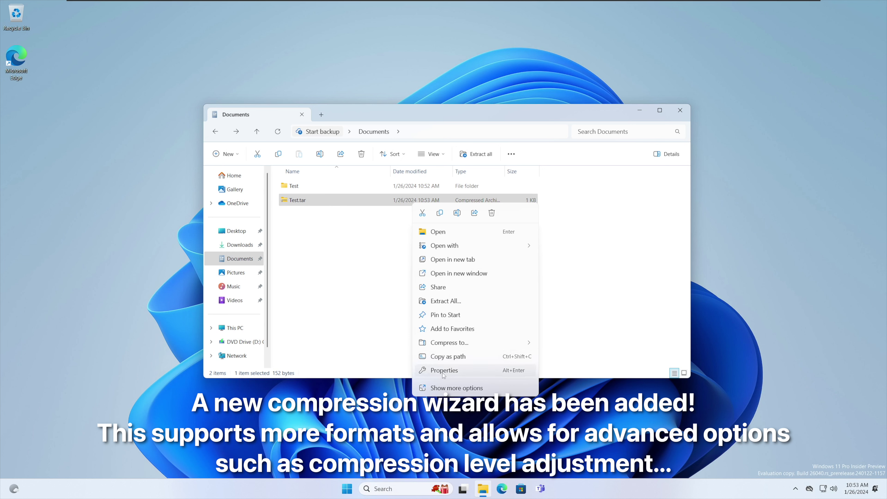
{"action": "left_click", "coordinate": [445, 369]}
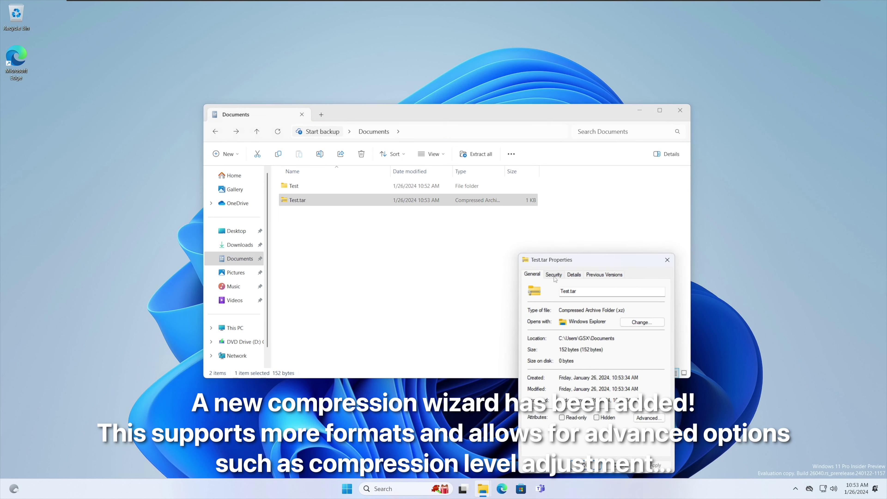
{"action": "left_click", "coordinate": [556, 276]}
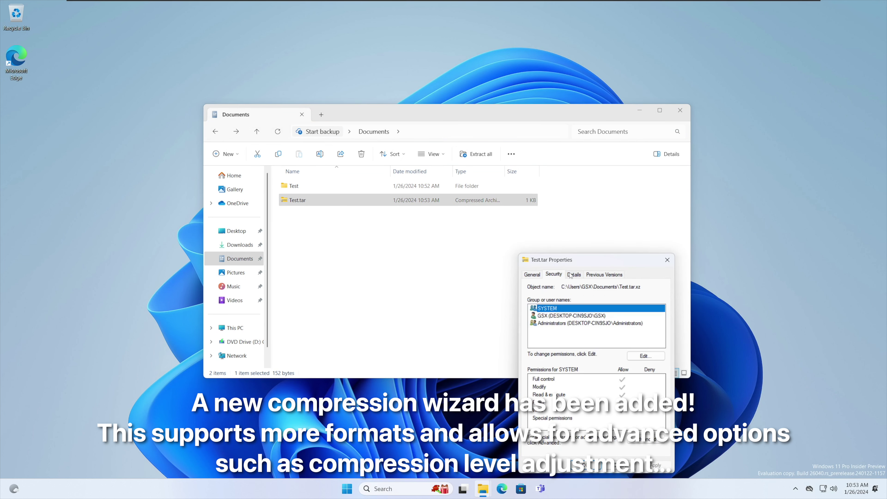
{"action": "left_click", "coordinate": [582, 278]}
{"action": "left_click", "coordinate": [589, 276]}
{"action": "key", "text": "ctrl+Tab"}
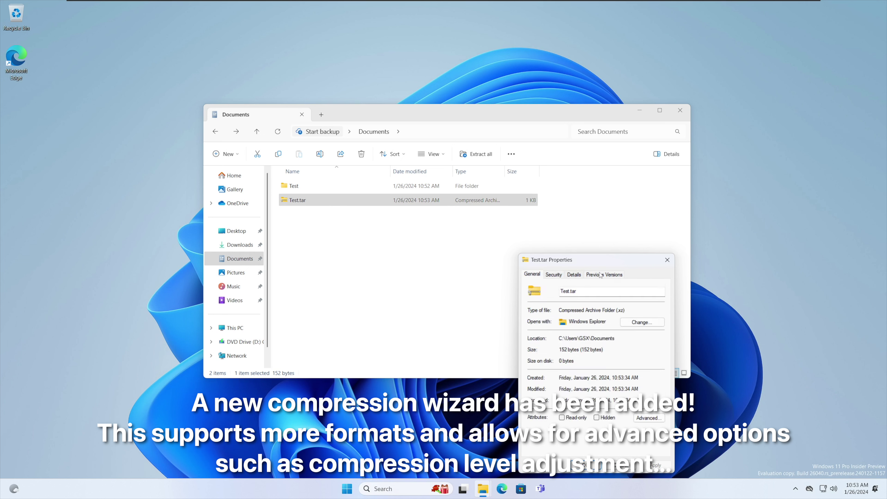
{"action": "left_click", "coordinate": [548, 276]}
{"action": "left_click", "coordinate": [533, 277]}
{"action": "left_click", "coordinate": [667, 260]}
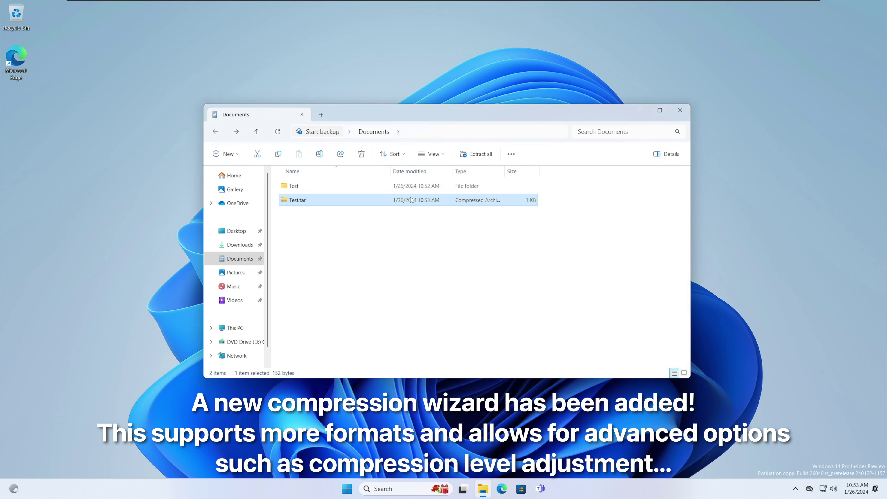
Step: Extract the Test.tar archive into Documents\Test, showing the extracted files when complete, and select the food document
{"action": "left_click", "coordinate": [477, 154]}
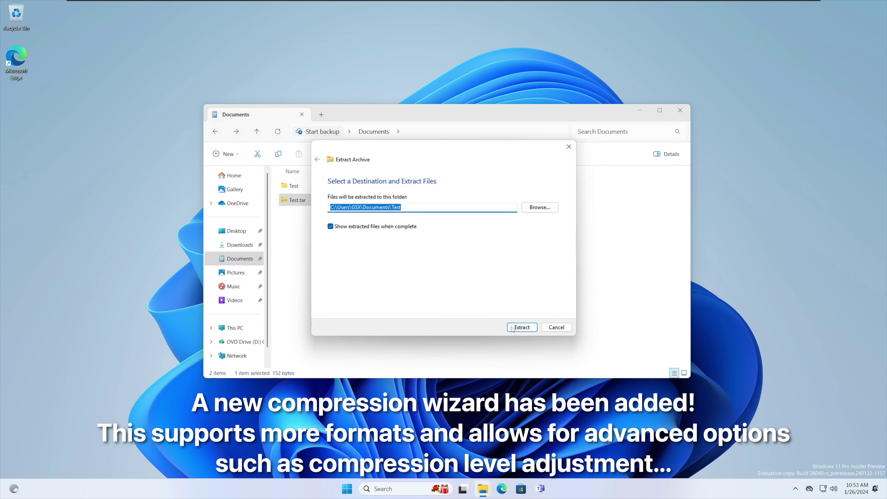
{"action": "left_click", "coordinate": [522, 327]}
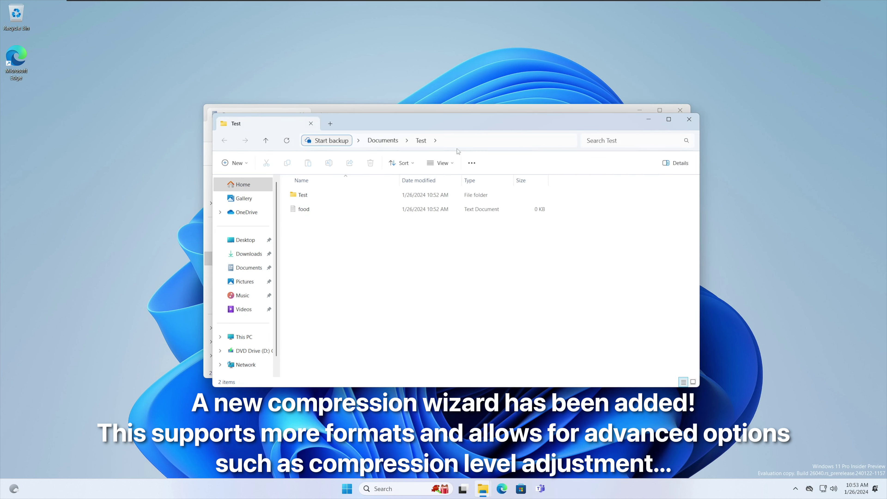
{"action": "left_click_drag", "start_coordinate": [387, 262], "coordinate": [510, 264]}
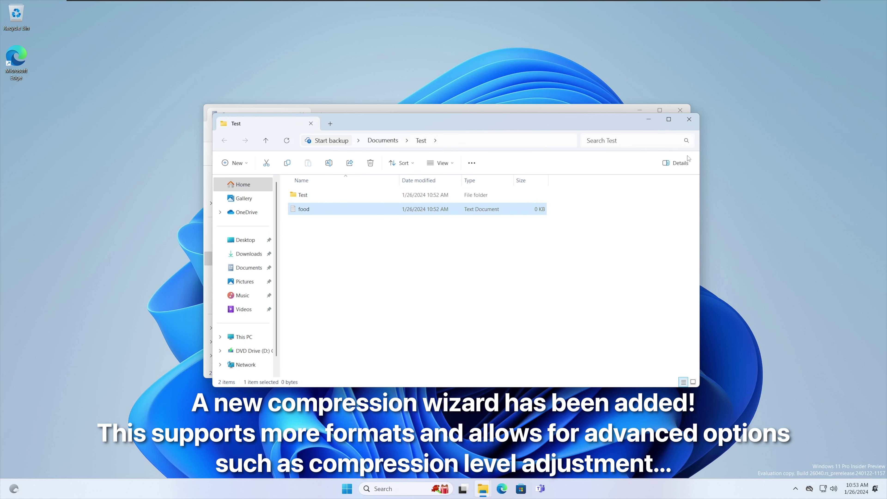
Step: Close both File Explorer windows, and briefly open the recommended Get Started app before closing it
{"action": "left_click", "coordinate": [689, 119]}
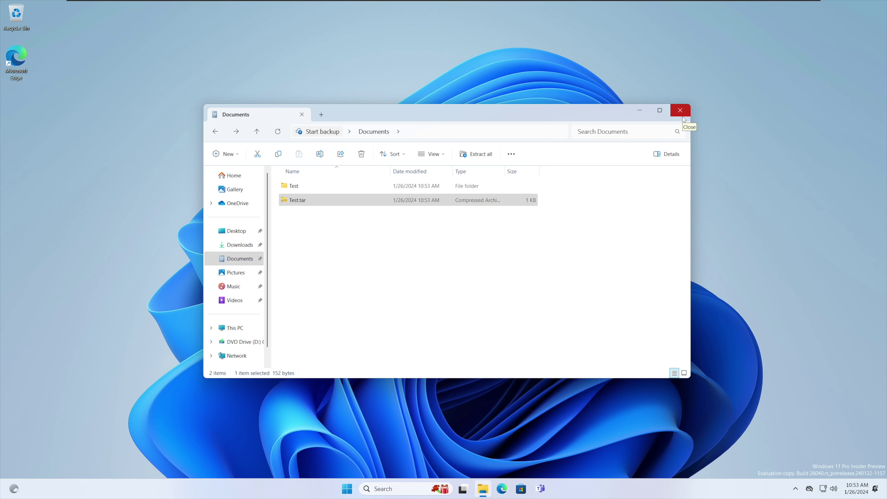
{"action": "left_click", "coordinate": [681, 112]}
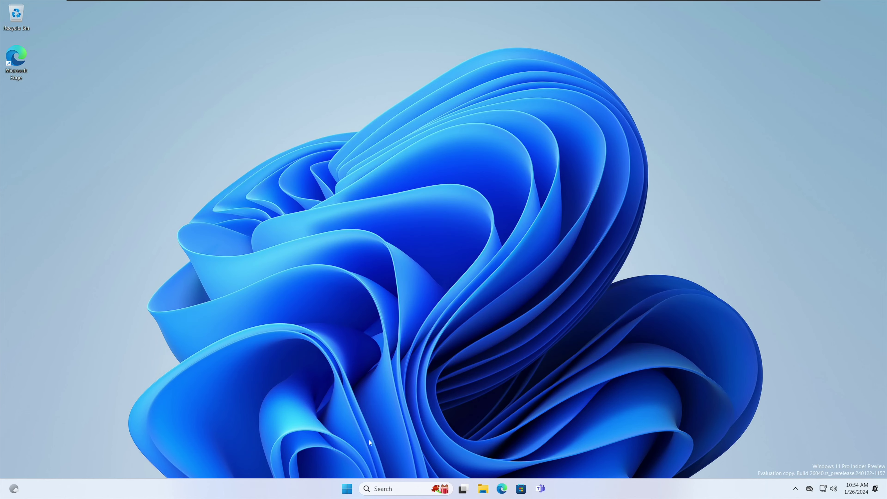
{"action": "left_click", "coordinate": [352, 492]}
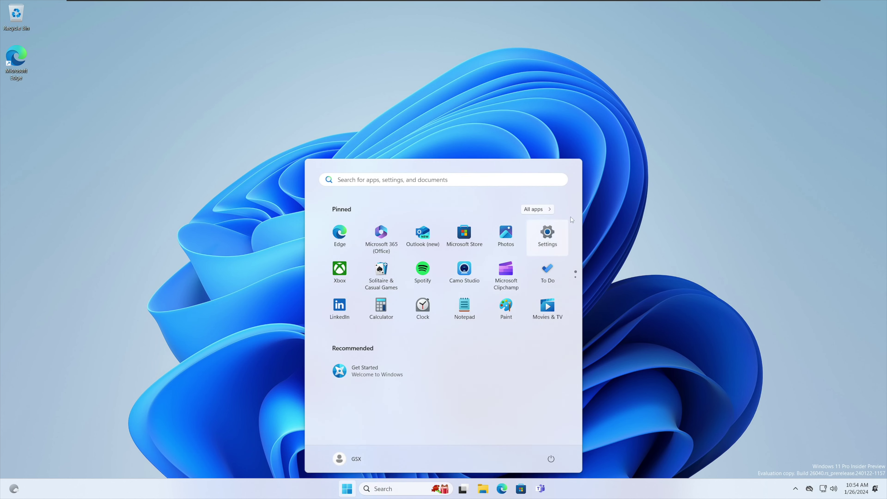
{"action": "left_click", "coordinate": [375, 365]}
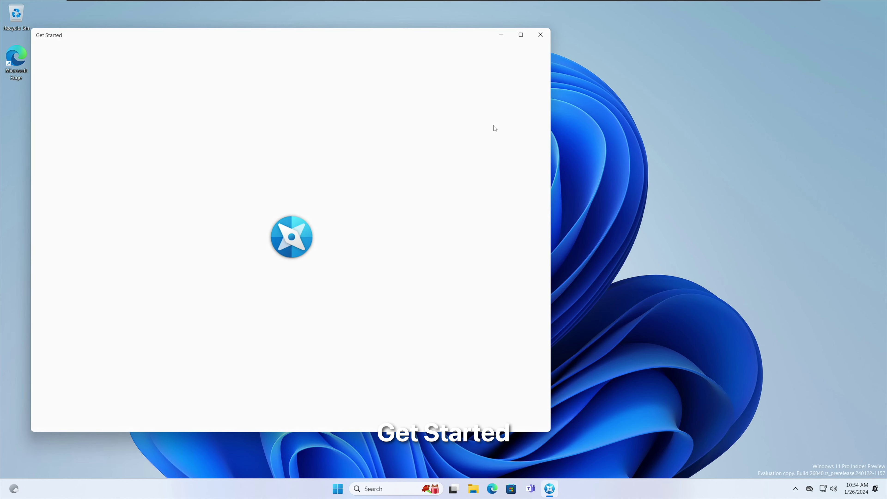
{"action": "left_click", "coordinate": [541, 35]}
Step: Open Windows Tools from the full app list and look through all of the tools it contains
{"action": "key", "text": "super"}
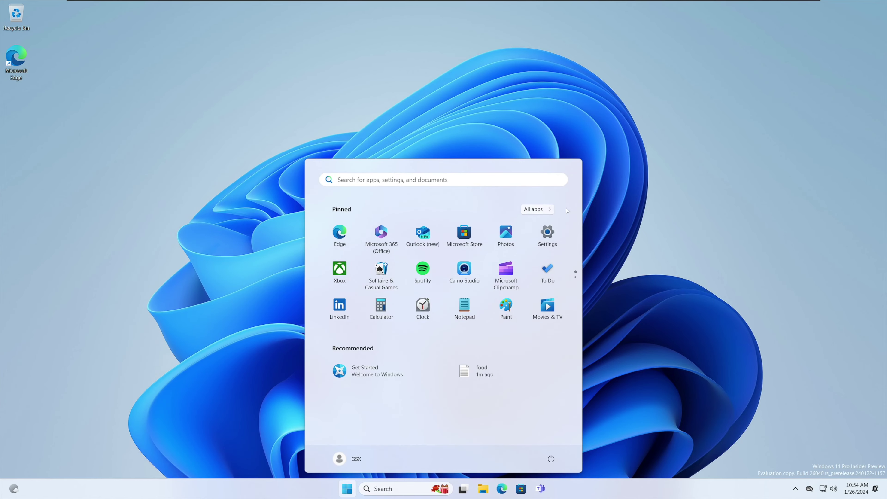
{"action": "left_click", "coordinate": [542, 210]}
{"action": "scroll", "coordinate": [419, 339], "scroll_direction": "down", "scroll_amount": 5}
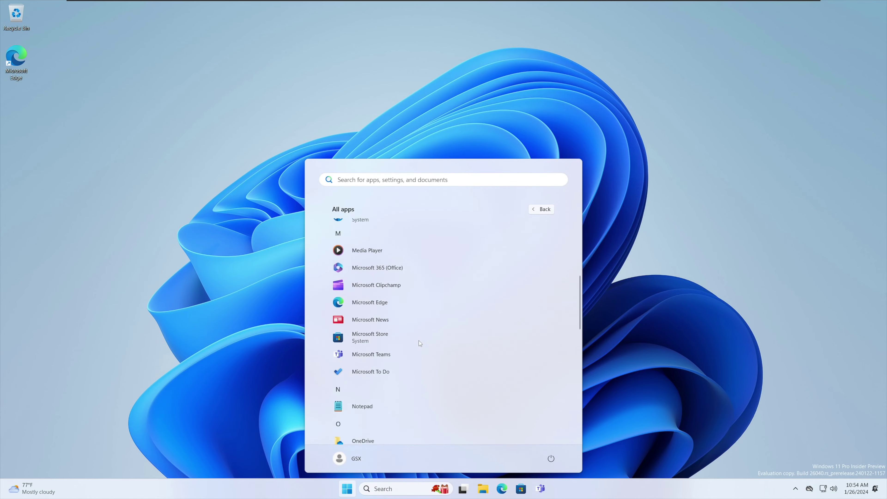
{"action": "scroll", "coordinate": [421, 338], "scroll_direction": "down", "scroll_amount": 10}
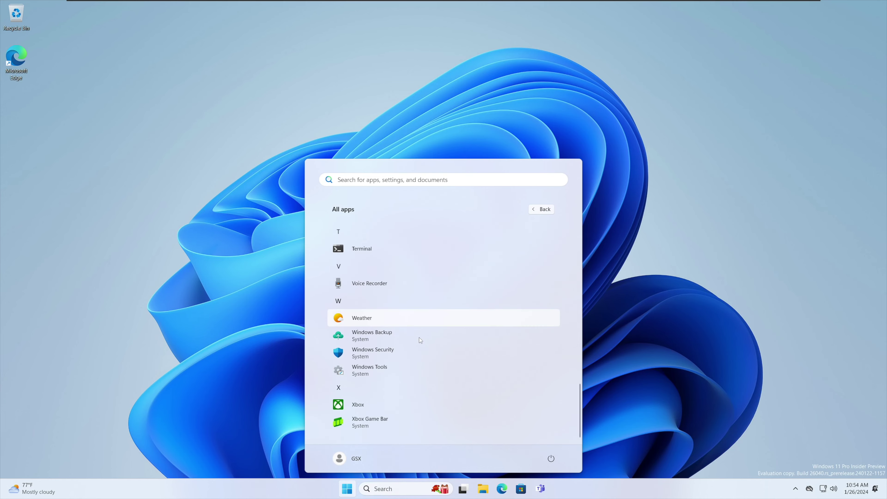
{"action": "scroll", "coordinate": [412, 343], "scroll_direction": "up", "scroll_amount": 1}
{"action": "left_click", "coordinate": [398, 403]}
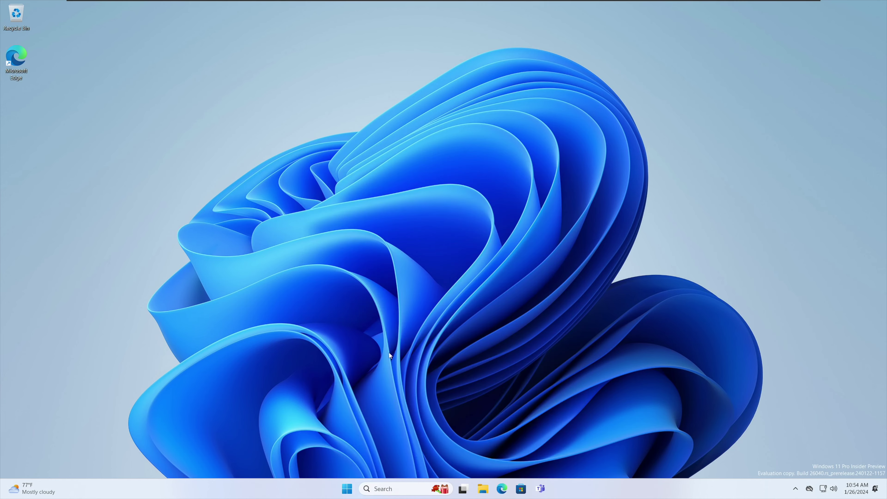
{"action": "scroll", "coordinate": [454, 223], "scroll_direction": "down", "scroll_amount": 3}
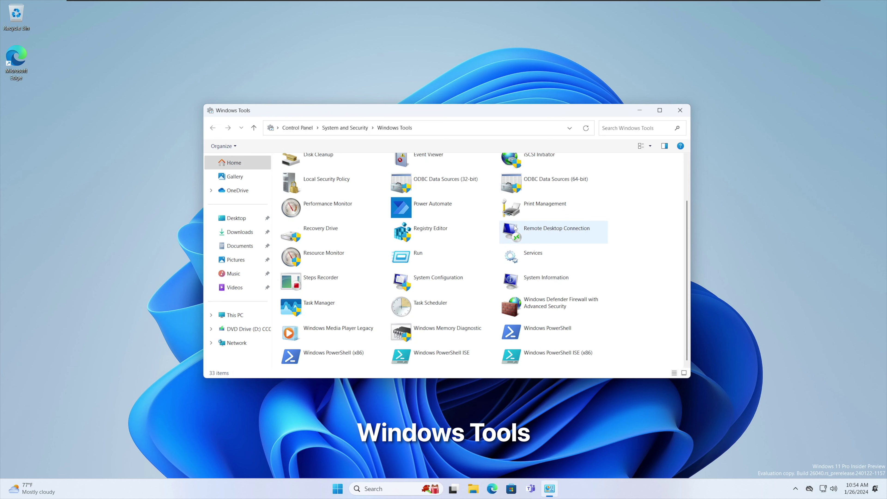
{"action": "scroll", "coordinate": [516, 228], "scroll_direction": "up", "scroll_amount": 3}
{"action": "scroll", "coordinate": [469, 229], "scroll_direction": "down", "scroll_amount": 3}
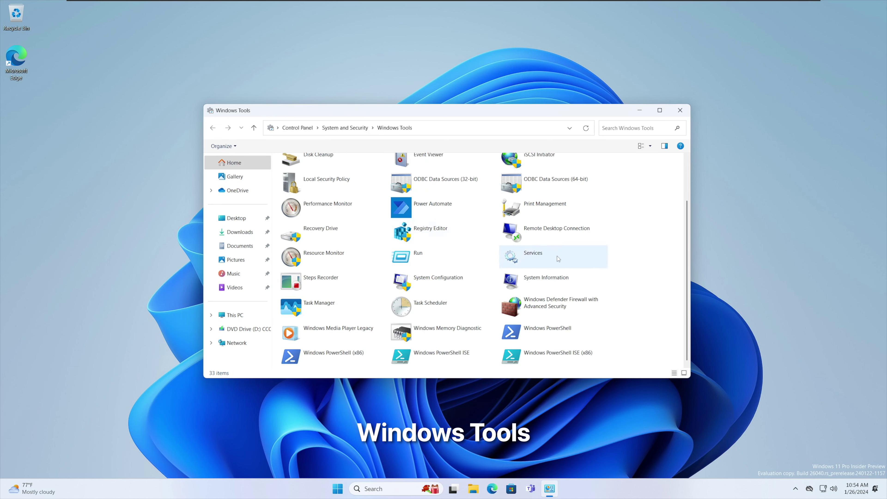
{"action": "scroll", "coordinate": [599, 279], "scroll_direction": "up", "scroll_amount": 2}
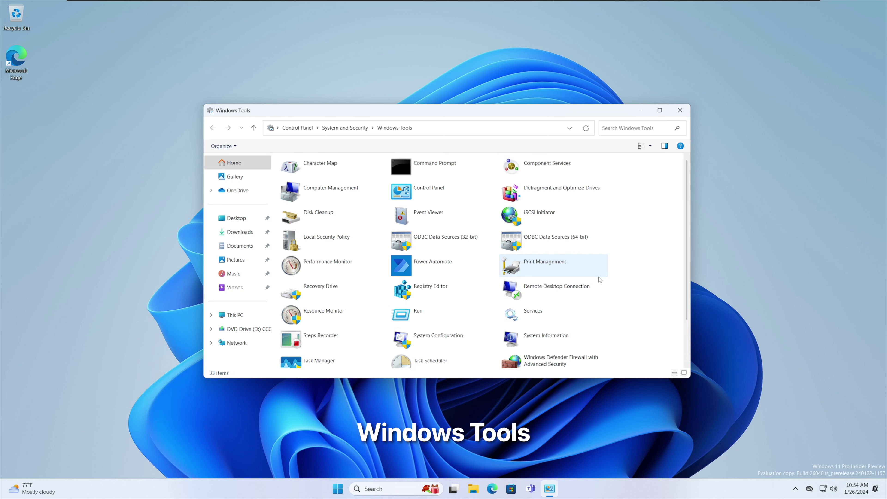
{"action": "scroll", "coordinate": [598, 280], "scroll_direction": "down", "scroll_amount": 3}
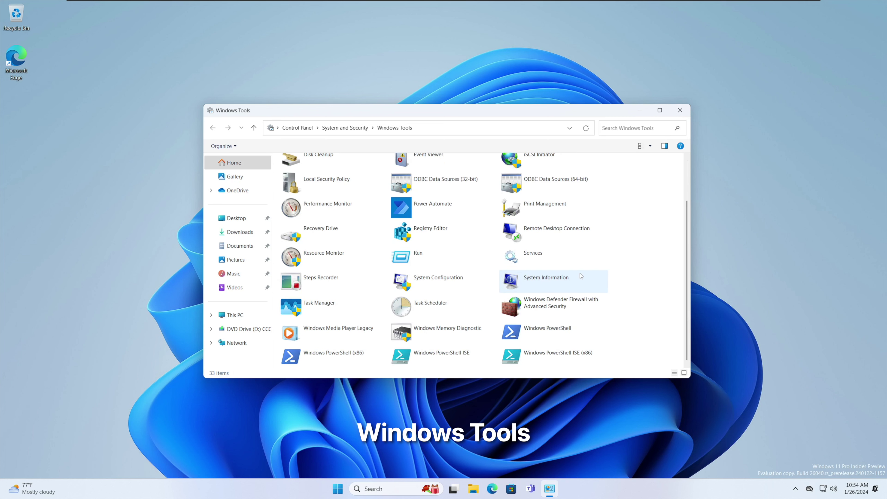
Step: Launch Steps Recorder to view its window, and close both it and Windows Tools
{"action": "double_click", "coordinate": [307, 282]}
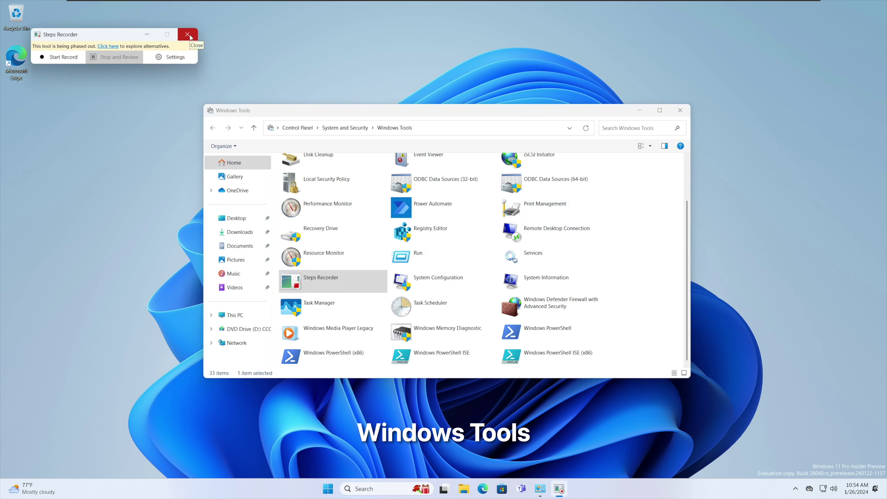
{"action": "left_click", "coordinate": [188, 34]}
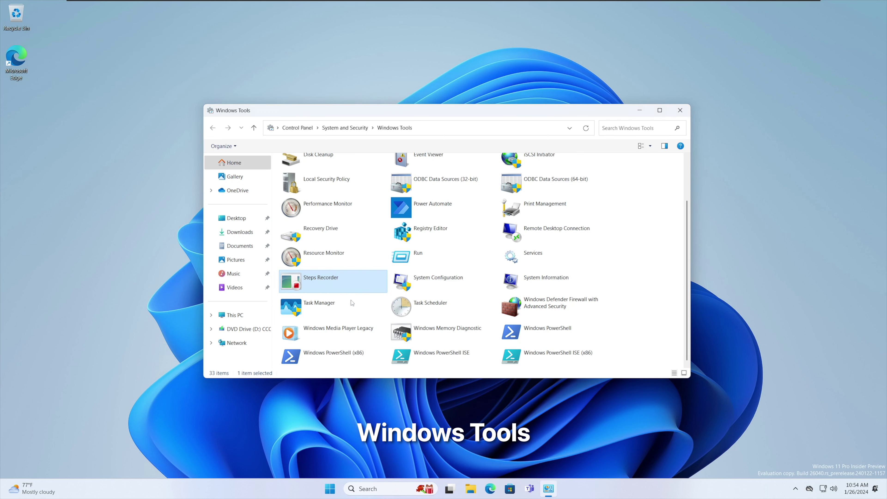
{"action": "left_click", "coordinate": [389, 300]}
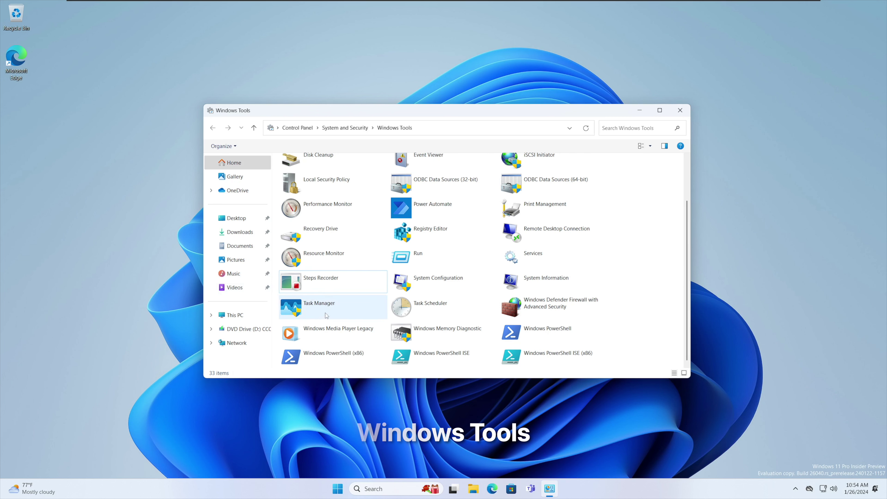
{"action": "left_click", "coordinate": [686, 111]}
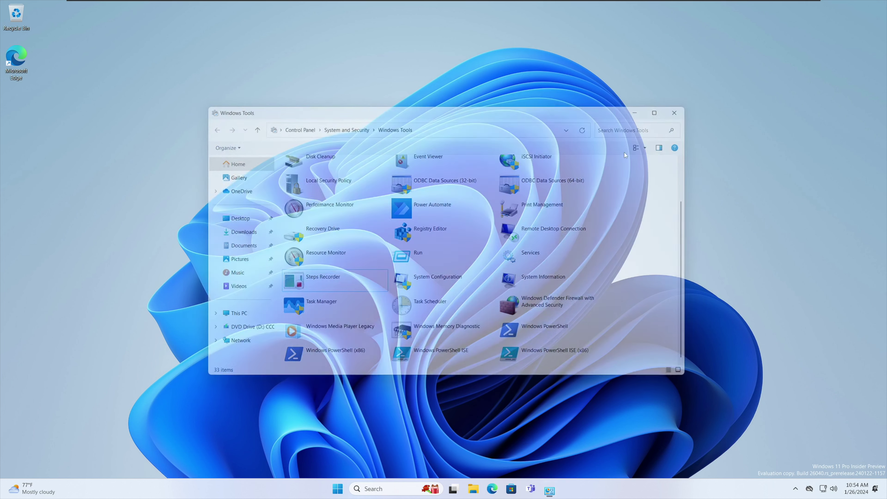
Step: Open Settings from the full app list and look through the System page down to its last entries
{"action": "left_click", "coordinate": [347, 489]}
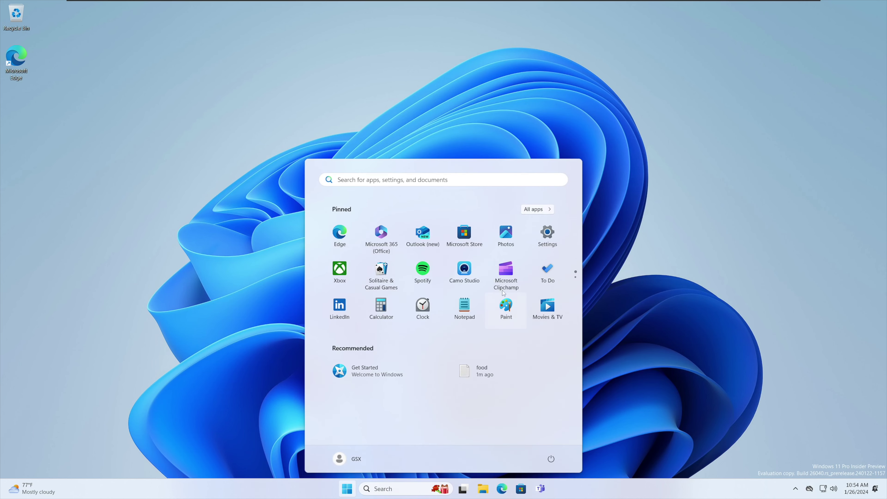
{"action": "left_click", "coordinate": [538, 209]}
{"action": "scroll", "coordinate": [426, 360], "scroll_direction": "down", "scroll_amount": 10}
{"action": "scroll", "coordinate": [421, 362], "scroll_direction": "down", "scroll_amount": 5}
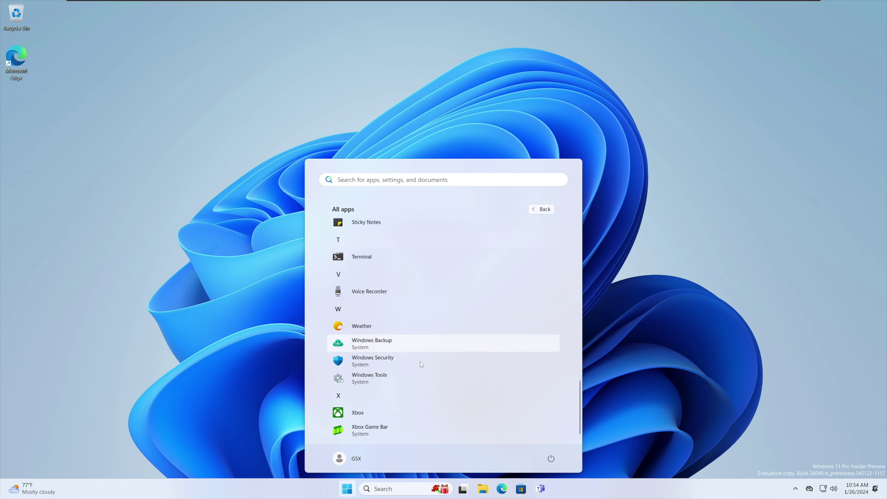
{"action": "scroll", "coordinate": [388, 344], "scroll_direction": "up", "scroll_amount": 3}
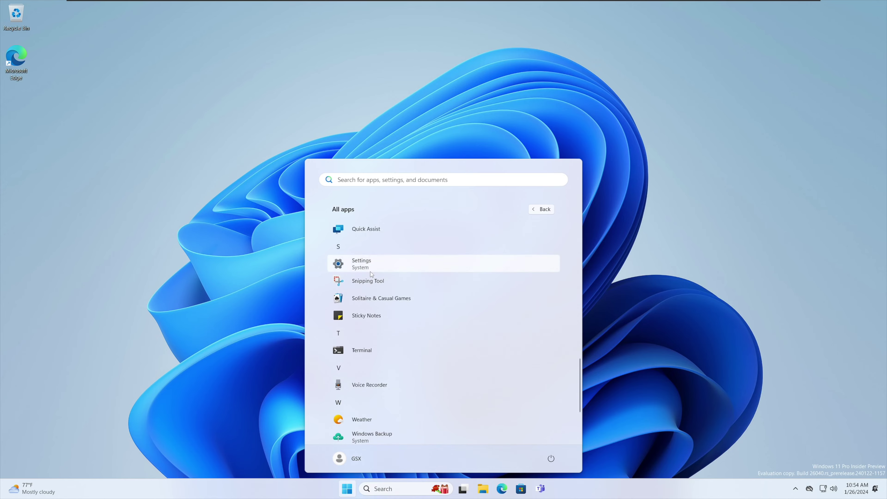
{"action": "left_click", "coordinate": [370, 261]}
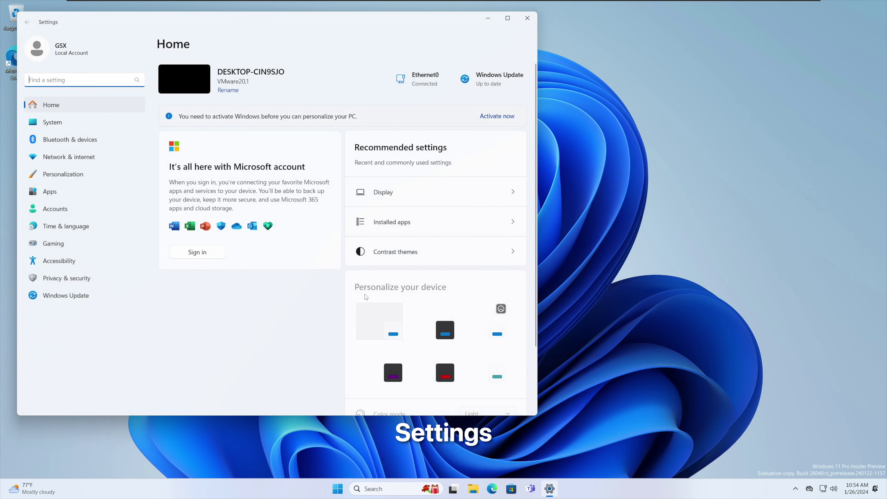
{"action": "left_click", "coordinate": [90, 124]}
{"action": "scroll", "coordinate": [382, 172], "scroll_direction": "down", "scroll_amount": 5}
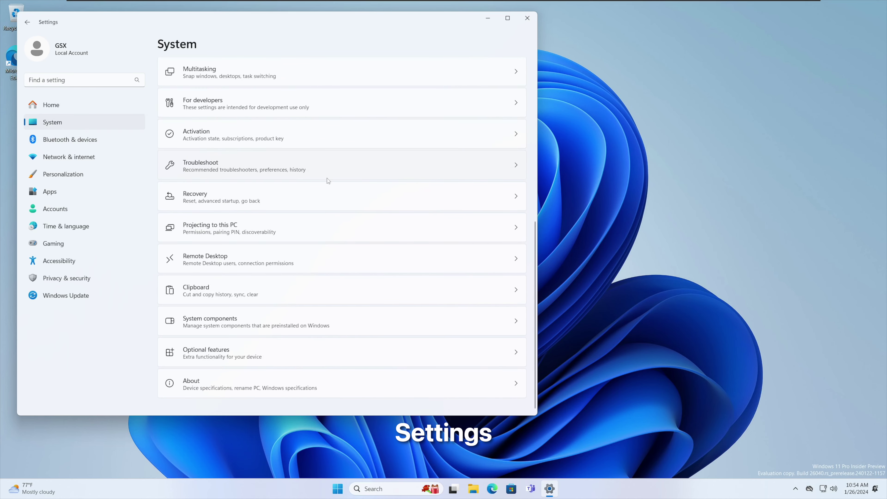
Step: View the Bluetooth & devices, Network & internet, Personalization, Apps and Accounts settings pages
{"action": "left_click", "coordinate": [72, 140]}
{"action": "left_click", "coordinate": [75, 158]}
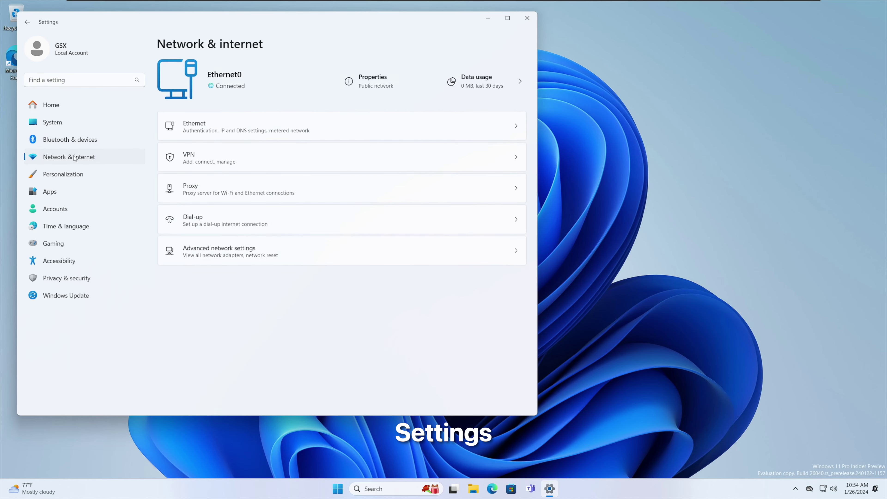
{"action": "left_click", "coordinate": [73, 172]}
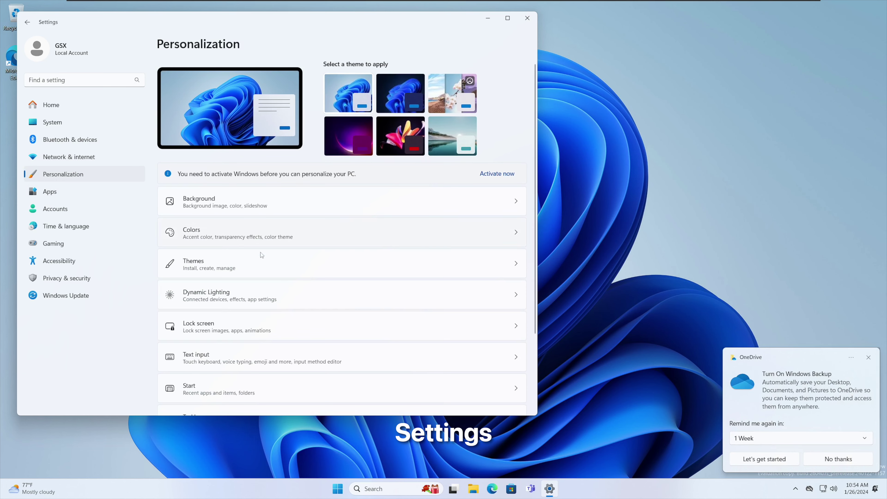
{"action": "scroll", "coordinate": [245, 261], "scroll_direction": "down", "scroll_amount": 3}
{"action": "left_click", "coordinate": [93, 190]}
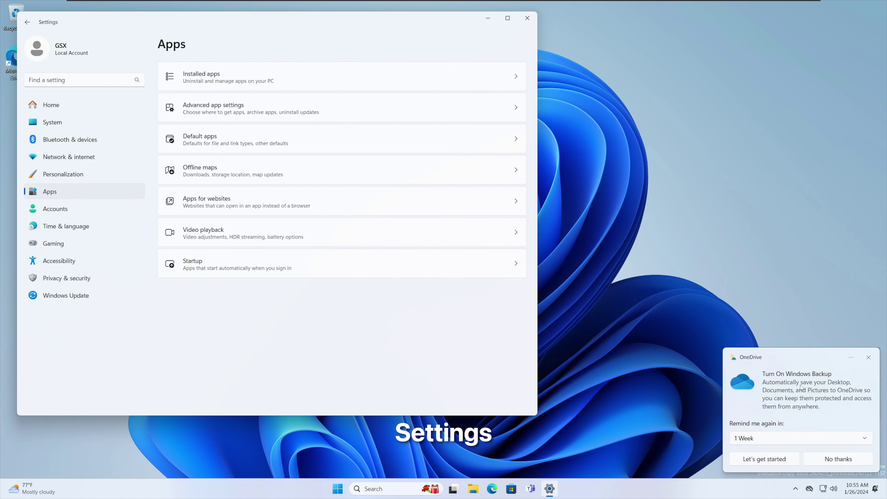
{"action": "left_click", "coordinate": [97, 210]}
{"action": "scroll", "coordinate": [250, 266], "scroll_direction": "down", "scroll_amount": 10}
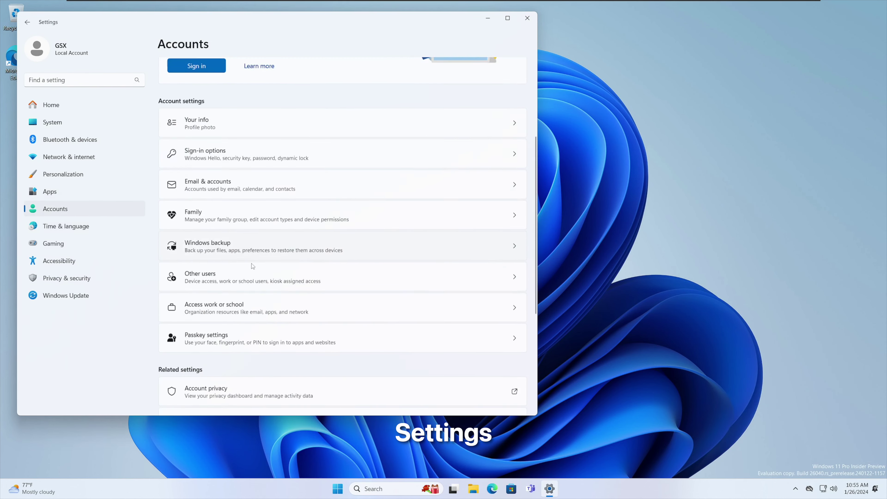
Step: View the Time & language, Gaming, Accessibility, Privacy & security and Windows Update settings pages
{"action": "left_click", "coordinate": [91, 227]}
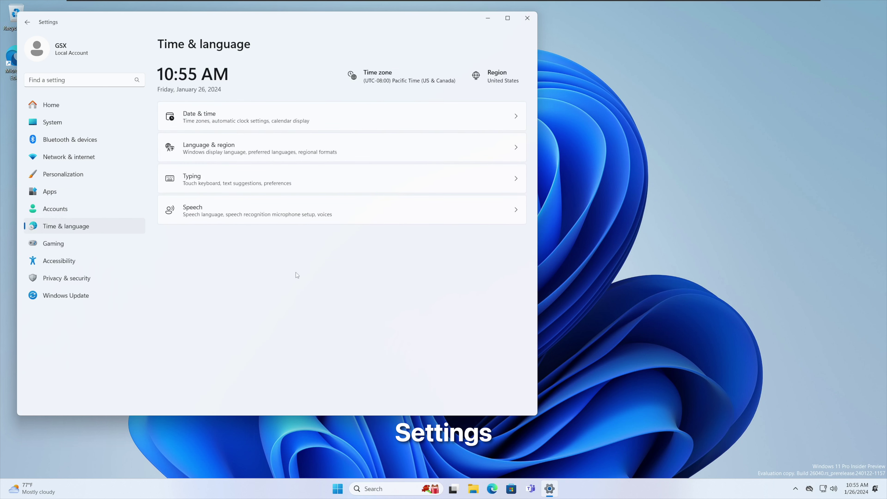
{"action": "left_click", "coordinate": [93, 249]}
{"action": "left_click", "coordinate": [81, 264]}
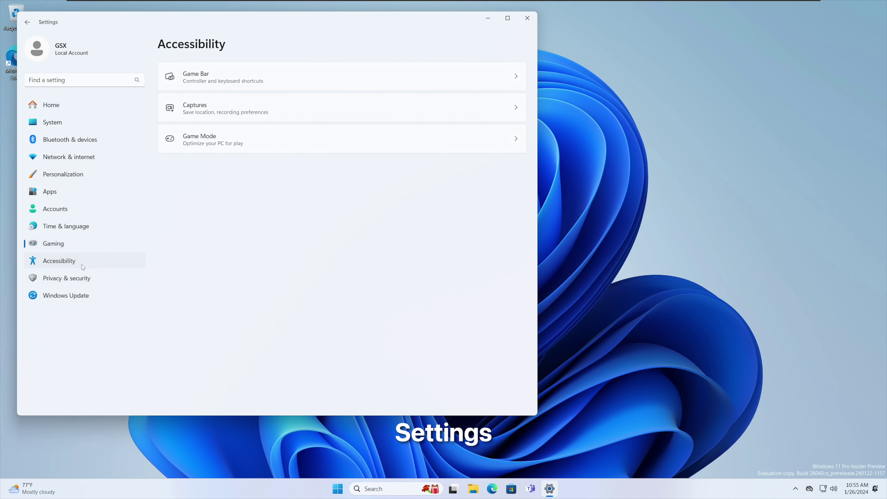
{"action": "left_click", "coordinate": [92, 283]}
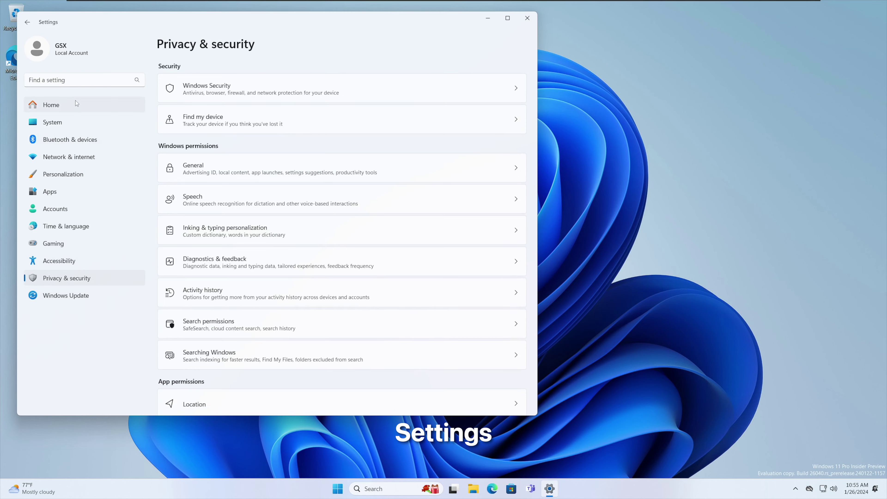
{"action": "left_click", "coordinate": [104, 296]}
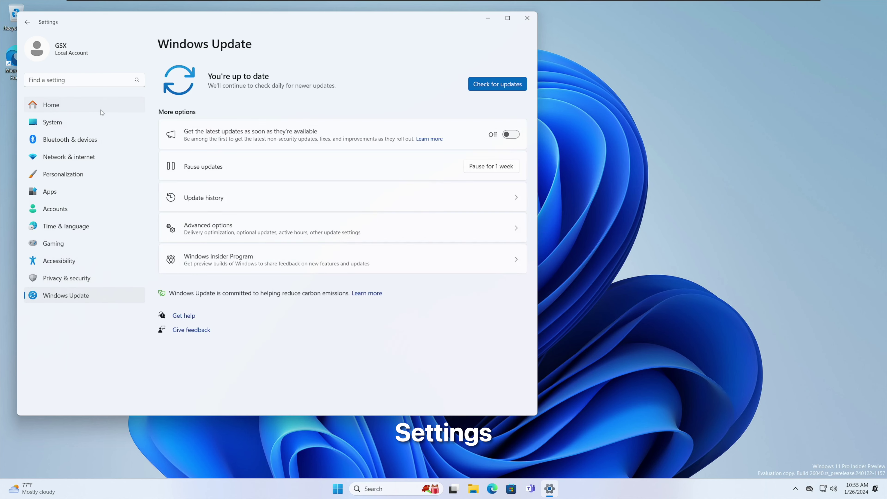
Step: Examine the device and Windows specifications on the System About page, and close Settings
{"action": "left_click", "coordinate": [101, 109]}
{"action": "scroll", "coordinate": [195, 203], "scroll_direction": "down", "scroll_amount": 3}
{"action": "left_click", "coordinate": [67, 121]}
{"action": "scroll", "coordinate": [271, 247], "scroll_direction": "down", "scroll_amount": 10}
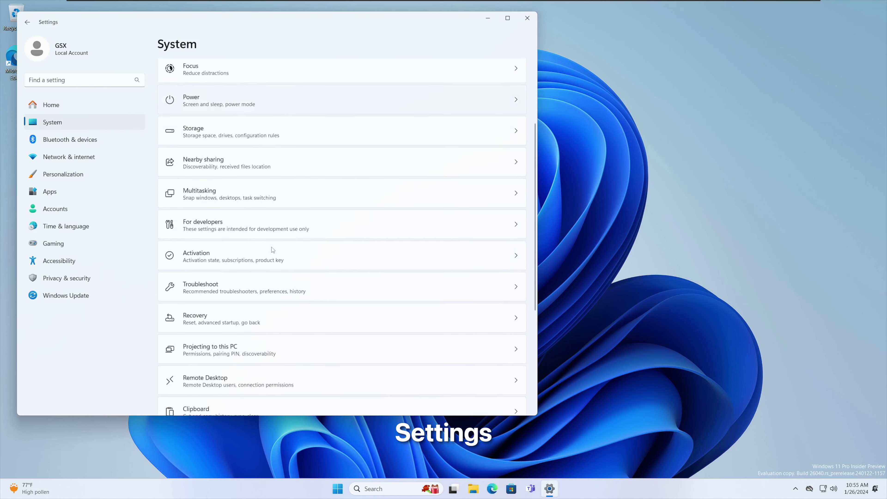
{"action": "left_click", "coordinate": [228, 377]}
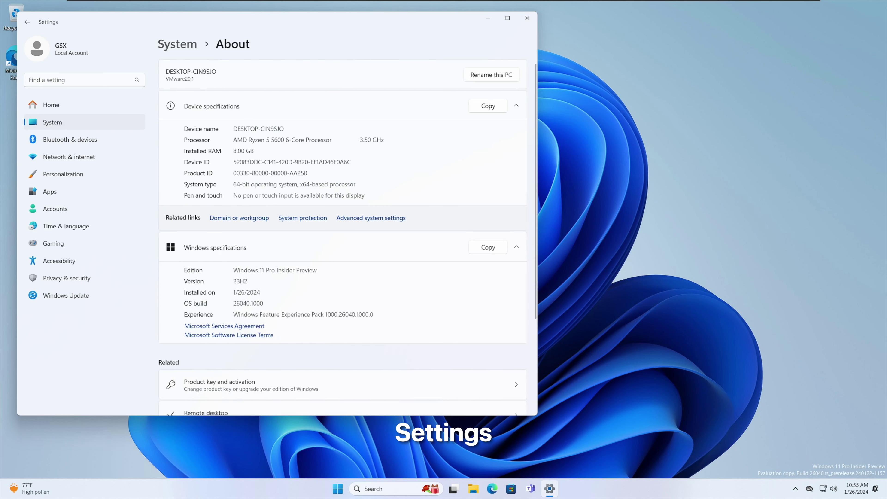
{"action": "scroll", "coordinate": [371, 296], "scroll_direction": "down", "scroll_amount": 3}
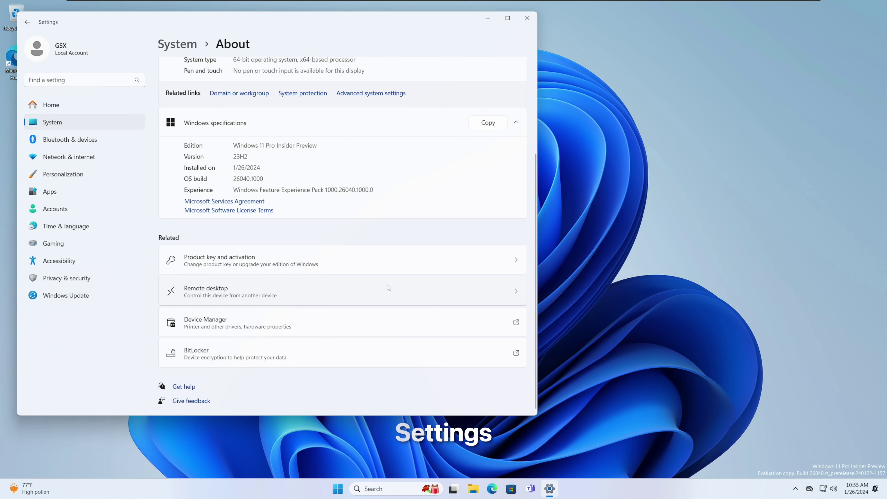
{"action": "scroll", "coordinate": [386, 285], "scroll_direction": "up", "scroll_amount": 3}
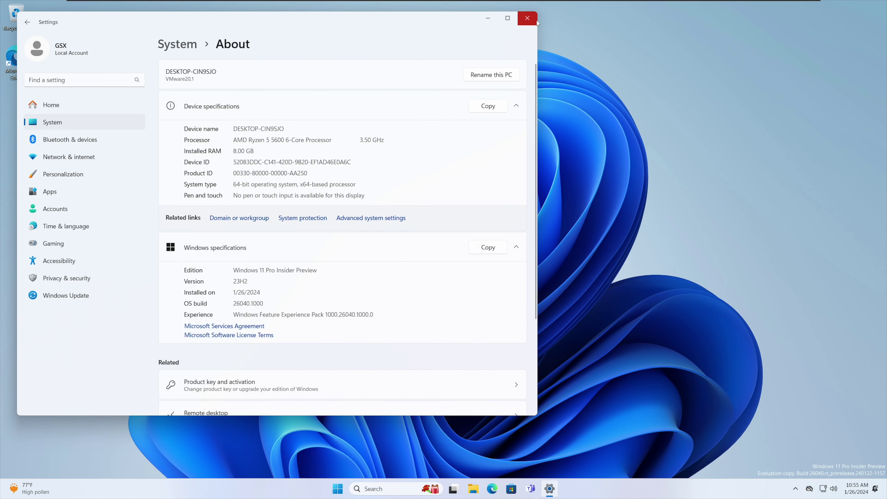
{"action": "left_click", "coordinate": [527, 18]}
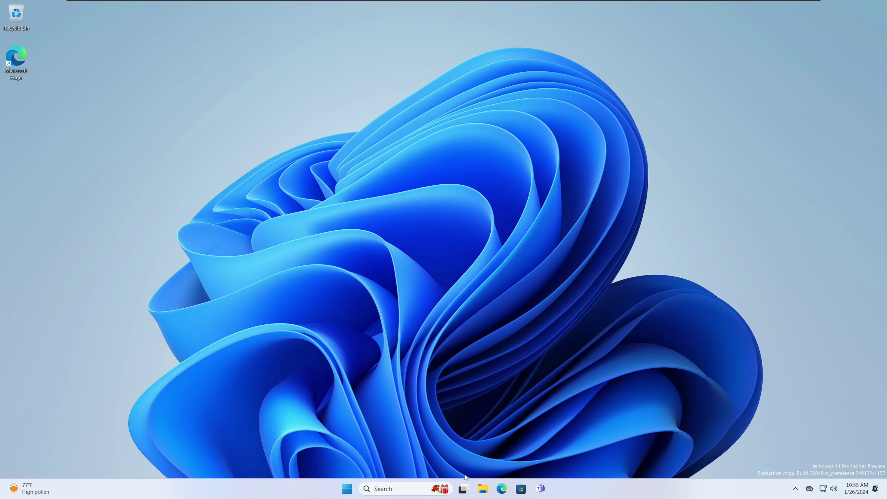
Step: Launch Microsoft Edge and go through its first-run welcome screens, starting without signing in or syncing data
{"action": "left_click", "coordinate": [508, 487]}
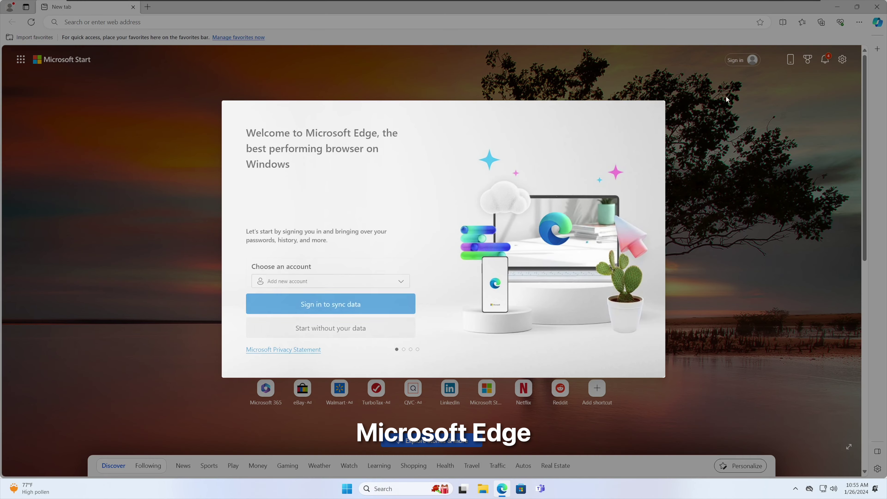
{"action": "left_click", "coordinate": [371, 335]}
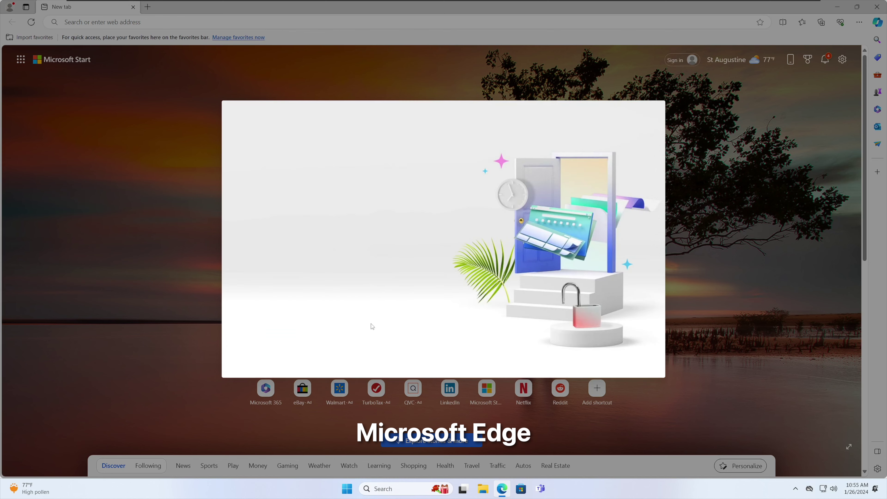
{"action": "left_click", "coordinate": [288, 335]}
{"action": "left_click", "coordinate": [309, 330]}
{"action": "left_click", "coordinate": [345, 334]}
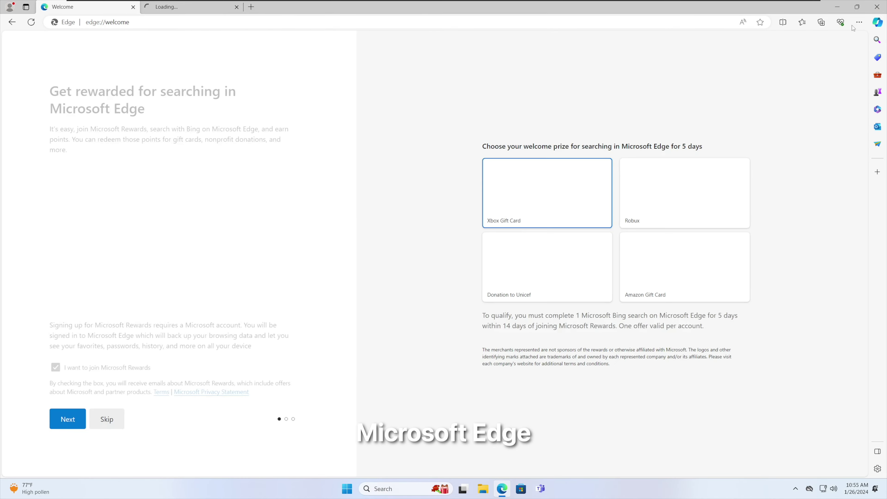
Step: View the About Microsoft Edge page in the browser's settings, and close Edge
{"action": "left_click", "coordinate": [858, 23]}
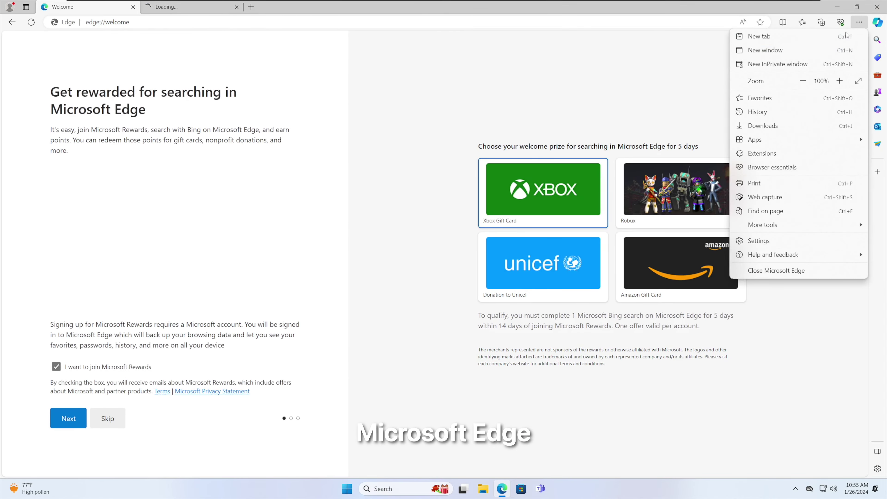
{"action": "left_click", "coordinate": [759, 241]}
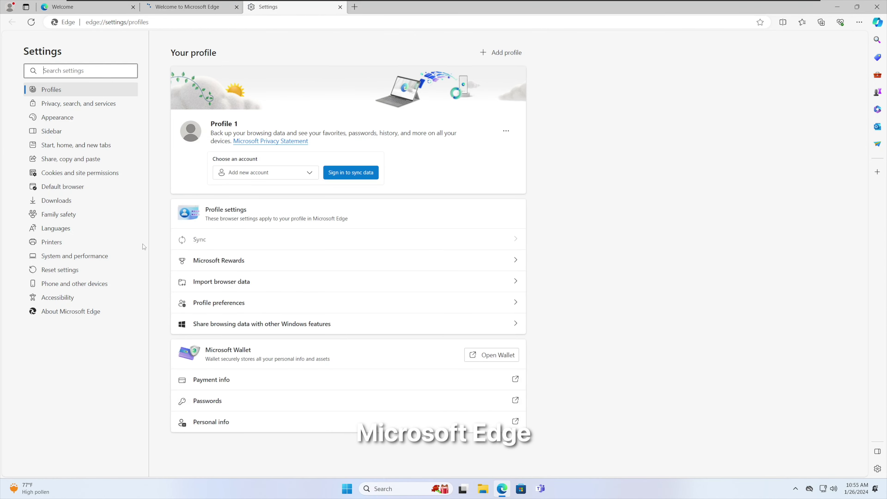
{"action": "left_click", "coordinate": [106, 313]}
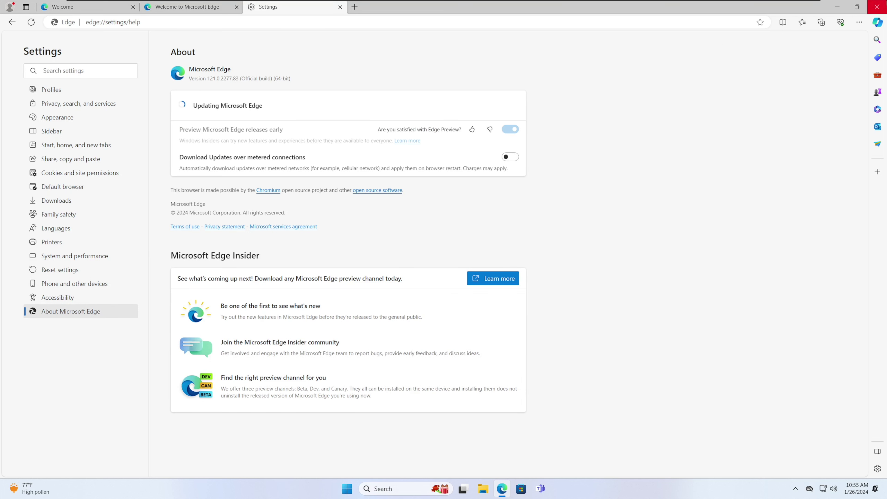
{"action": "left_click", "coordinate": [878, 6]}
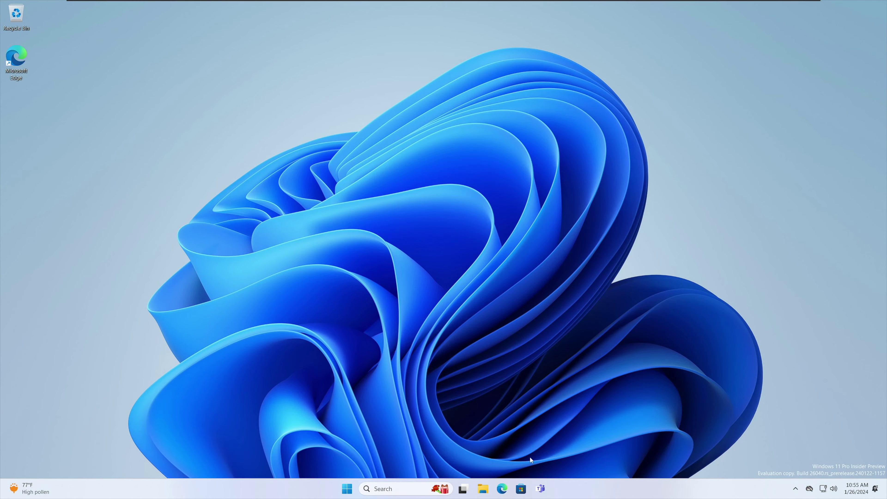
Step: Open Microsoft Store and look through its Home page down to the Collections section
{"action": "left_click", "coordinate": [516, 492]}
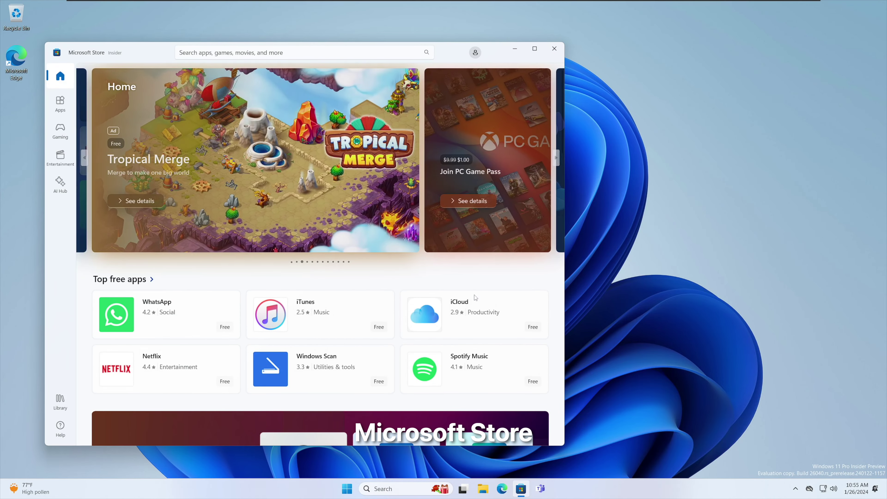
{"action": "scroll", "coordinate": [476, 297], "scroll_direction": "down", "scroll_amount": 20}
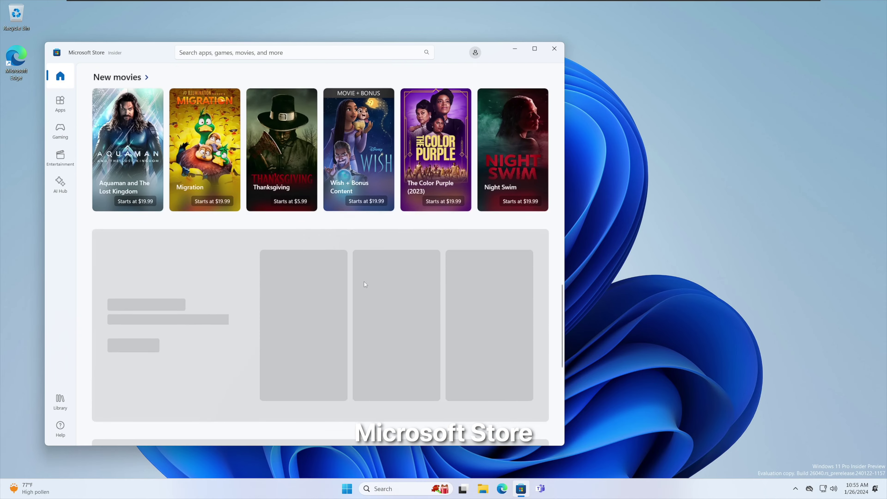
{"action": "scroll", "coordinate": [364, 281], "scroll_direction": "down", "scroll_amount": 4}
{"action": "scroll", "coordinate": [364, 282], "scroll_direction": "up", "scroll_amount": 1}
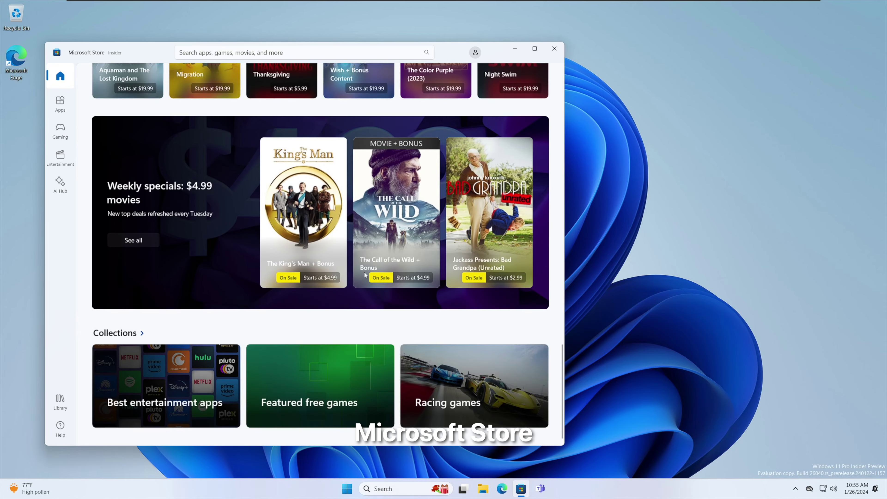
Step: Browse the Store's Apps page down to its Collections section
{"action": "left_click", "coordinate": [68, 110]}
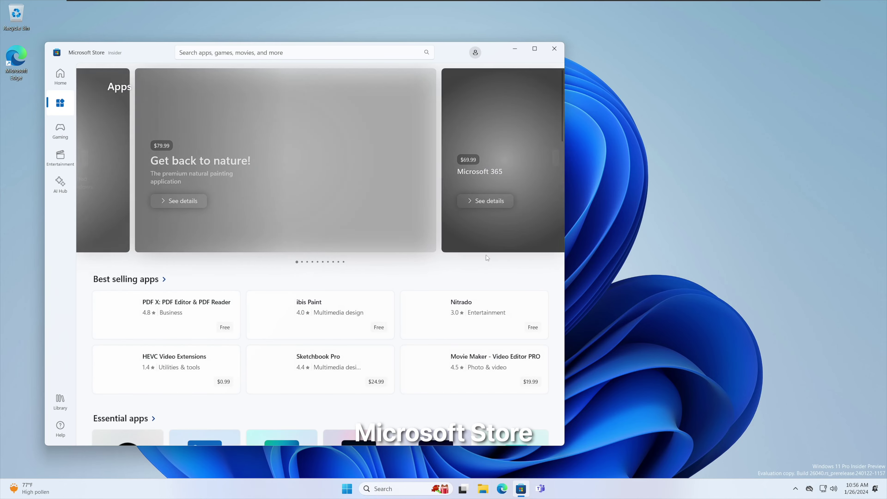
{"action": "scroll", "coordinate": [464, 245], "scroll_direction": "down", "scroll_amount": 6}
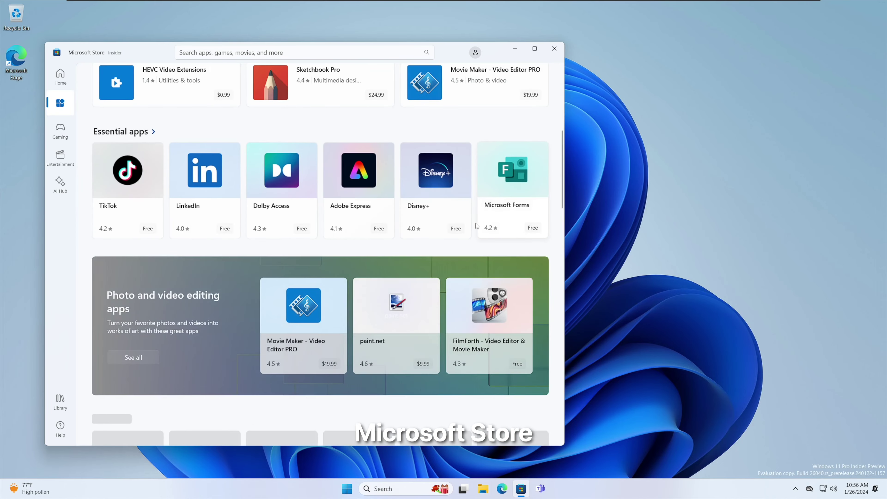
{"action": "scroll", "coordinate": [477, 226], "scroll_direction": "down", "scroll_amount": 8}
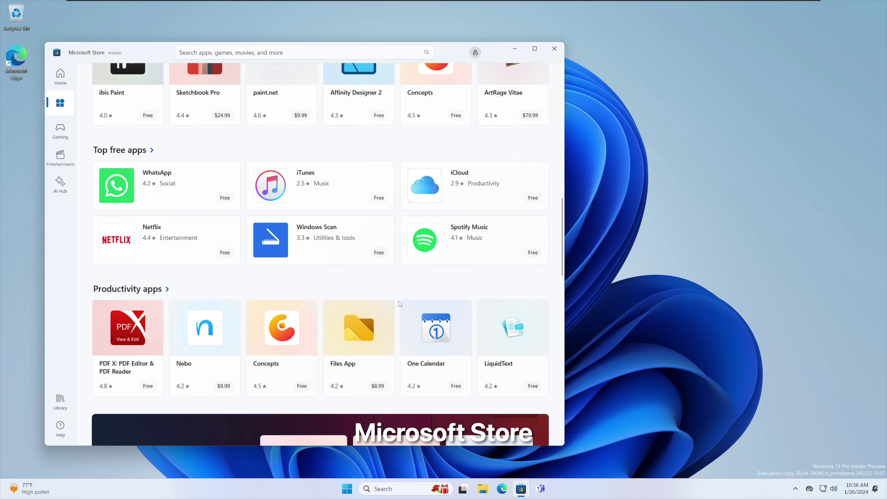
{"action": "scroll", "coordinate": [477, 297], "scroll_direction": "down", "scroll_amount": 10}
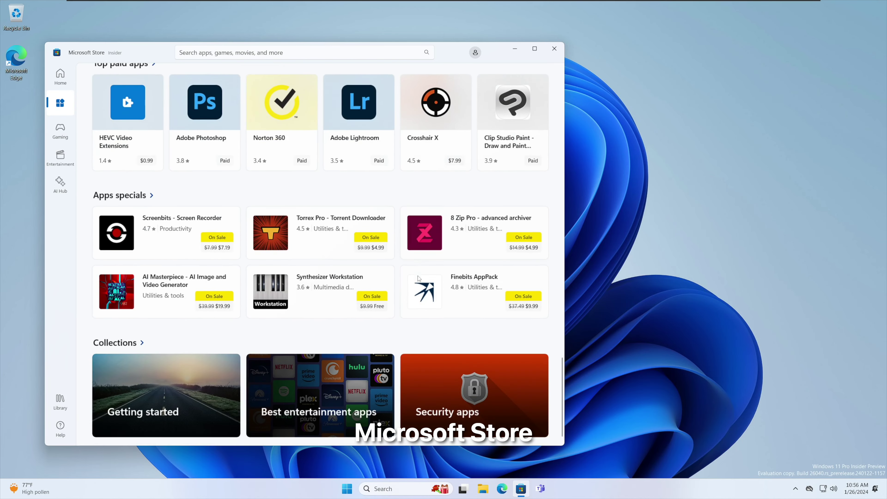
Step: Browse the Store's Gaming page from the best selling games down to its Collections section
{"action": "left_click", "coordinate": [61, 137]}
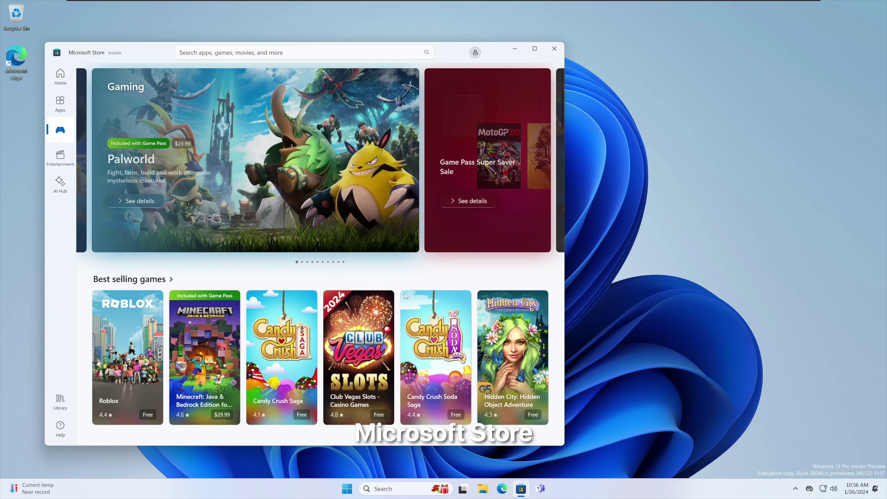
{"action": "scroll", "coordinate": [449, 297], "scroll_direction": "down", "scroll_amount": 10}
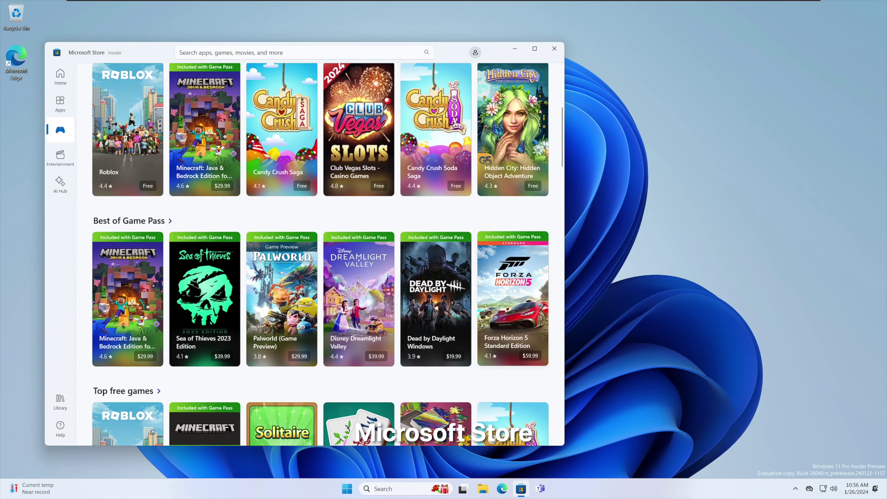
{"action": "scroll", "coordinate": [494, 258], "scroll_direction": "down", "scroll_amount": 15}
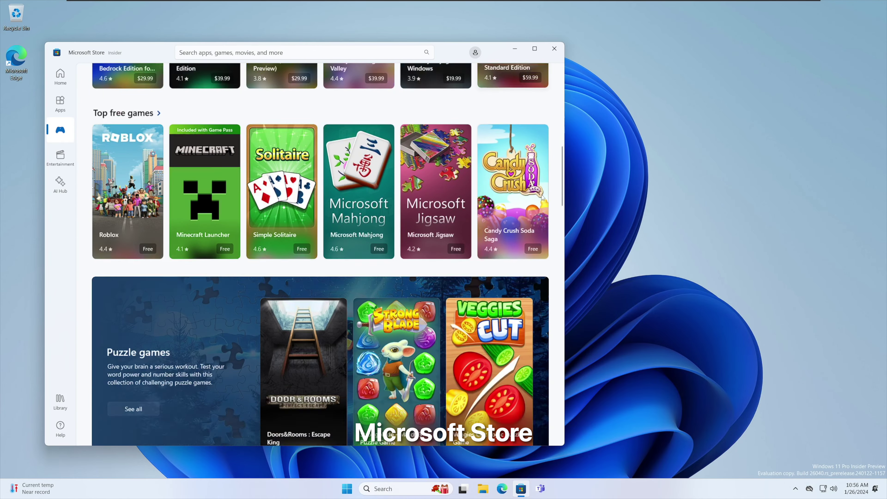
{"action": "scroll", "coordinate": [397, 257], "scroll_direction": "down", "scroll_amount": 8}
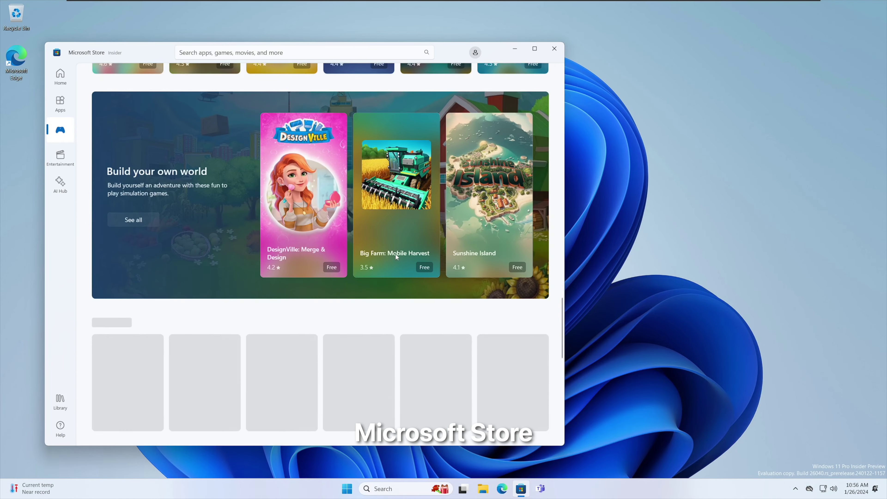
{"action": "scroll", "coordinate": [397, 269], "scroll_direction": "down", "scroll_amount": 5}
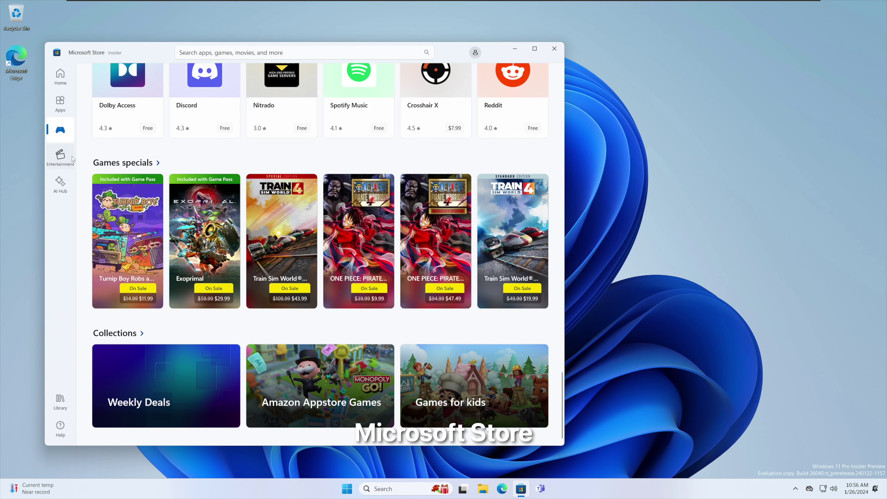
Step: Browse the Store's Entertainment page from the new movies down past the top-selling TV shows
{"action": "left_click", "coordinate": [60, 156]}
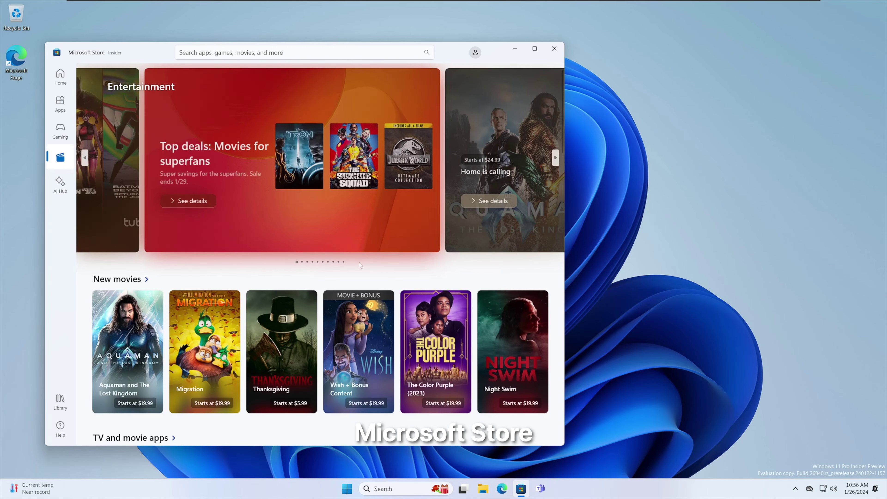
{"action": "scroll", "coordinate": [366, 266], "scroll_direction": "down", "scroll_amount": 1}
{"action": "scroll", "coordinate": [366, 266], "scroll_direction": "down", "scroll_amount": 4}
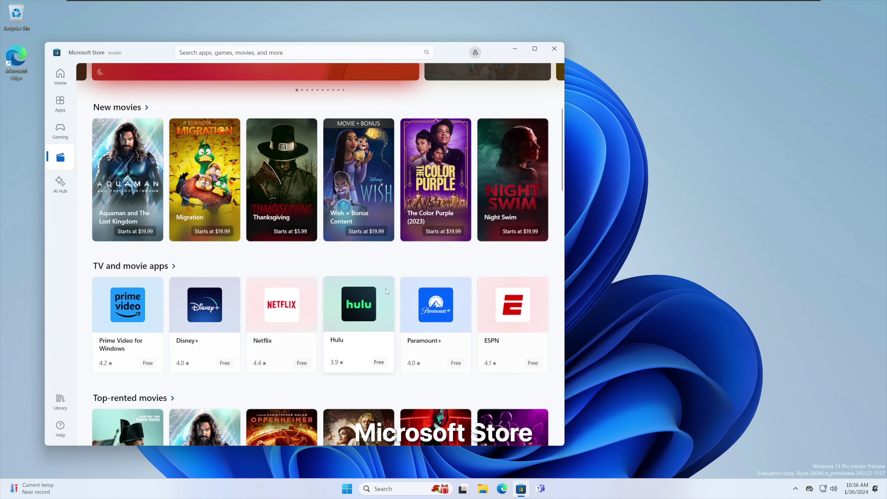
{"action": "scroll", "coordinate": [384, 294], "scroll_direction": "down", "scroll_amount": 10}
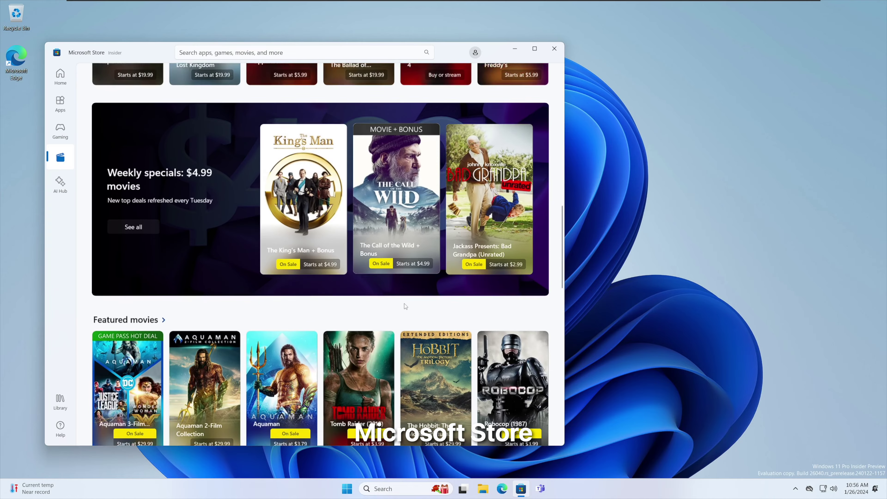
{"action": "scroll", "coordinate": [405, 306], "scroll_direction": "down", "scroll_amount": 10}
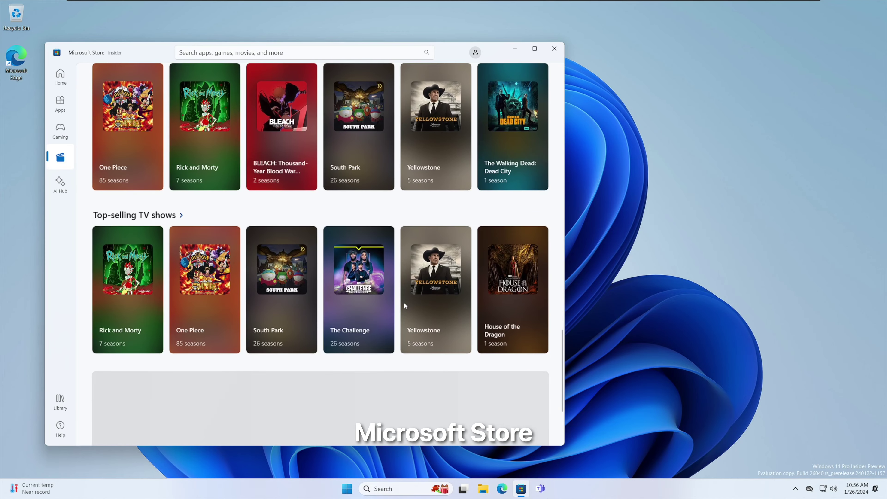
{"action": "scroll", "coordinate": [380, 362], "scroll_direction": "down", "scroll_amount": 1}
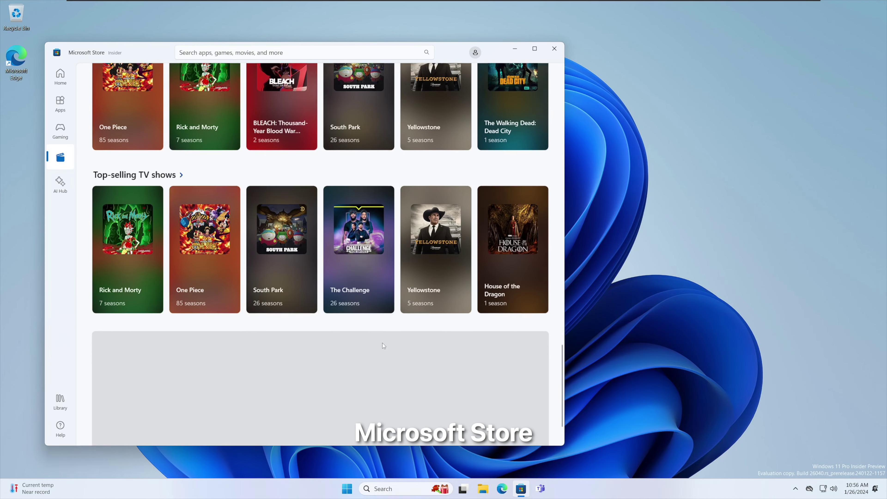
Step: Look through the Store's AI Hub page and the Library's list of installed apps, and close the Store
{"action": "left_click", "coordinate": [68, 190]}
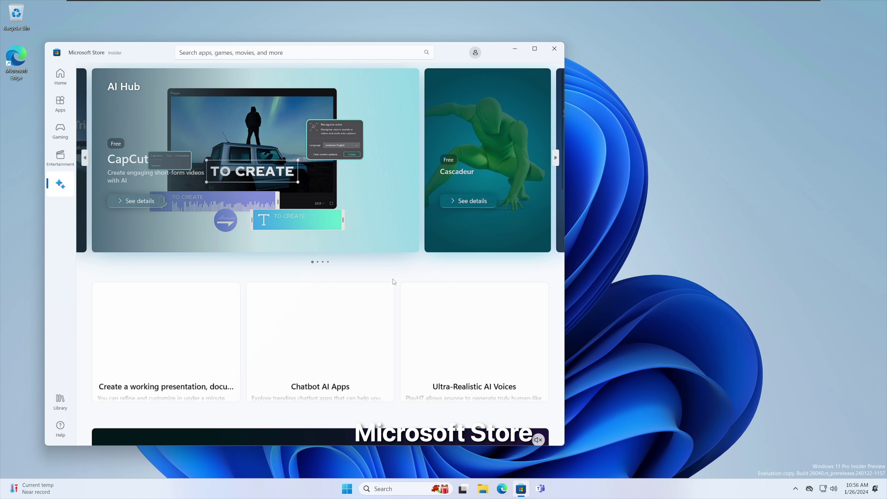
{"action": "scroll", "coordinate": [400, 278], "scroll_direction": "down", "scroll_amount": 5}
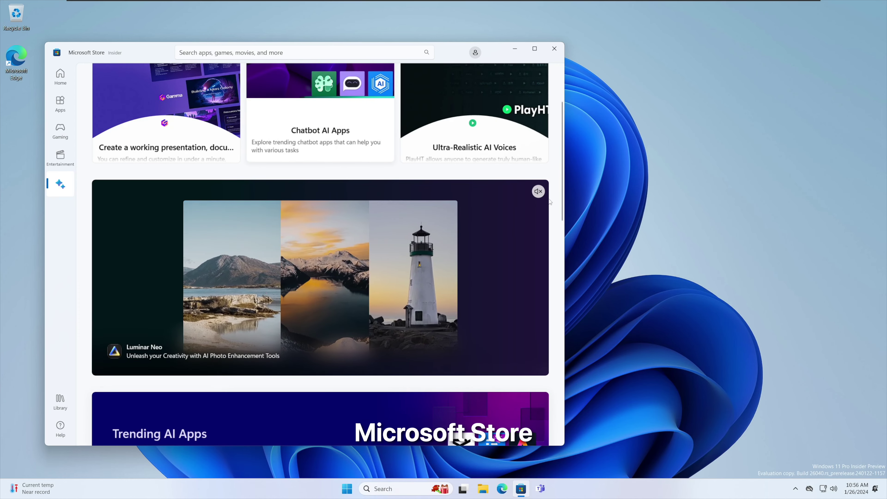
{"action": "scroll", "coordinate": [436, 283], "scroll_direction": "down", "scroll_amount": 10}
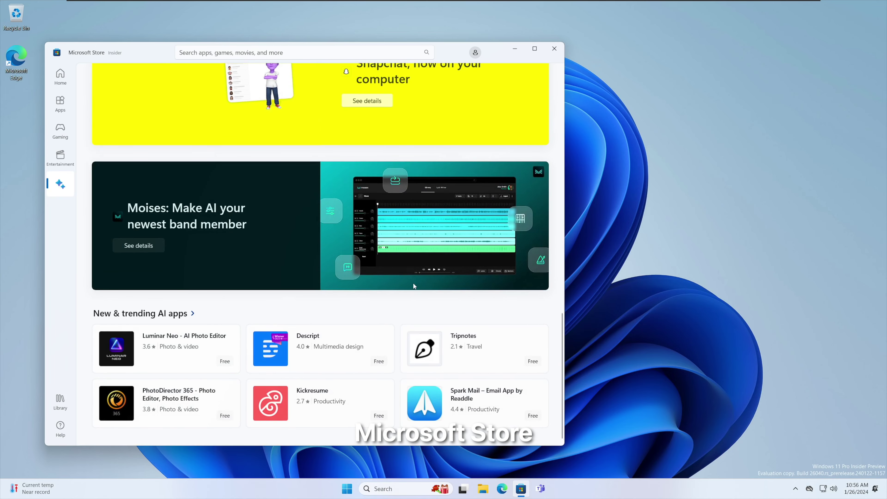
{"action": "left_click", "coordinate": [61, 410]}
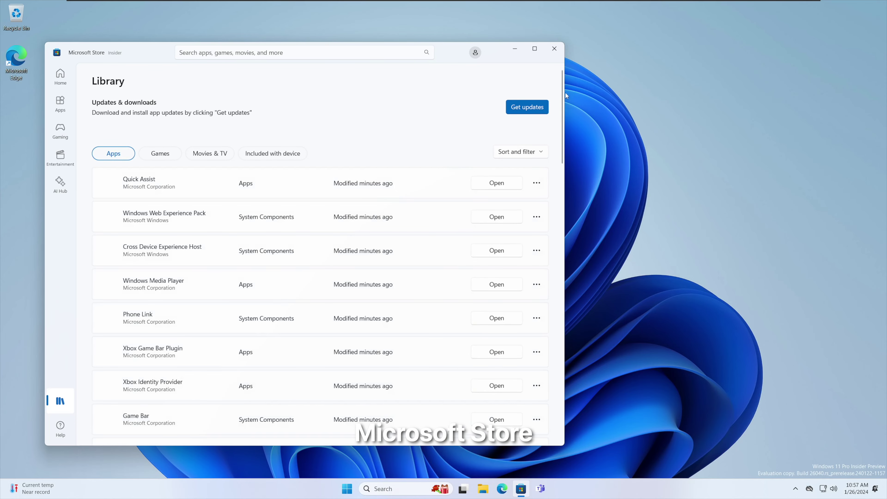
{"action": "scroll", "coordinate": [557, 140], "scroll_direction": "down", "scroll_amount": 15}
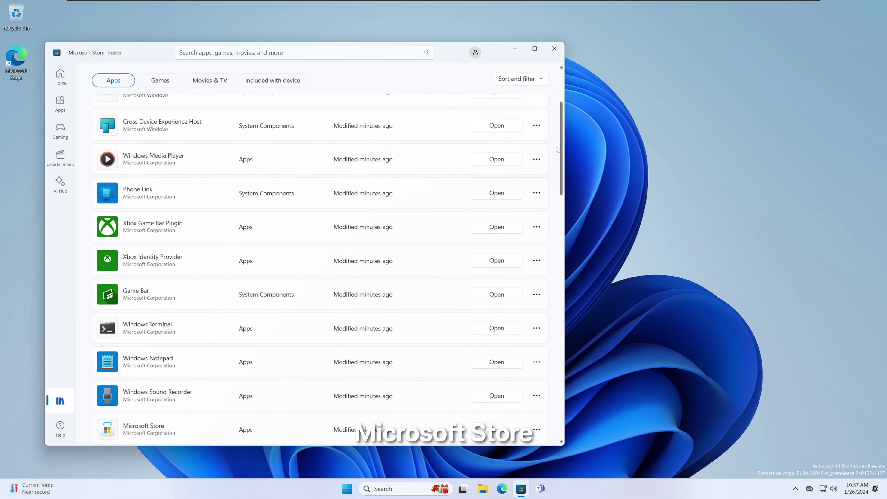
{"action": "left_click", "coordinate": [554, 49]}
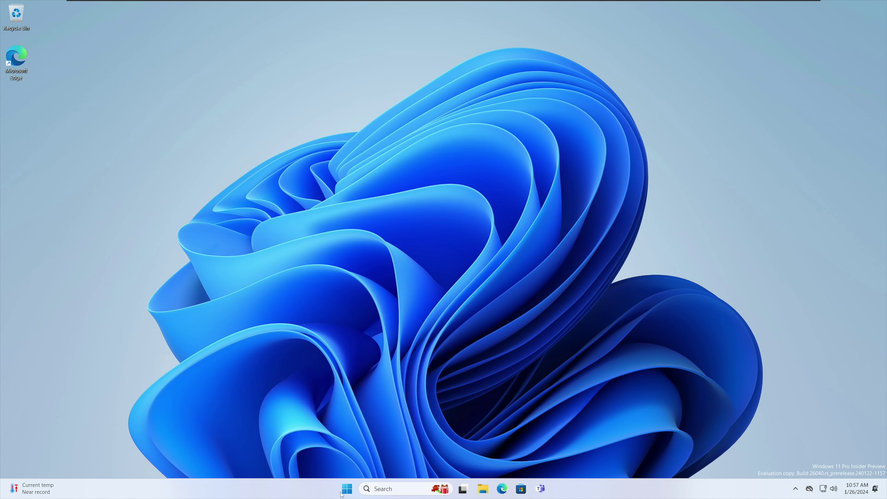
Step: Run winver from the Windows search and move the About Windows dialog to the middle of the desktop
{"action": "left_click", "coordinate": [348, 490]}
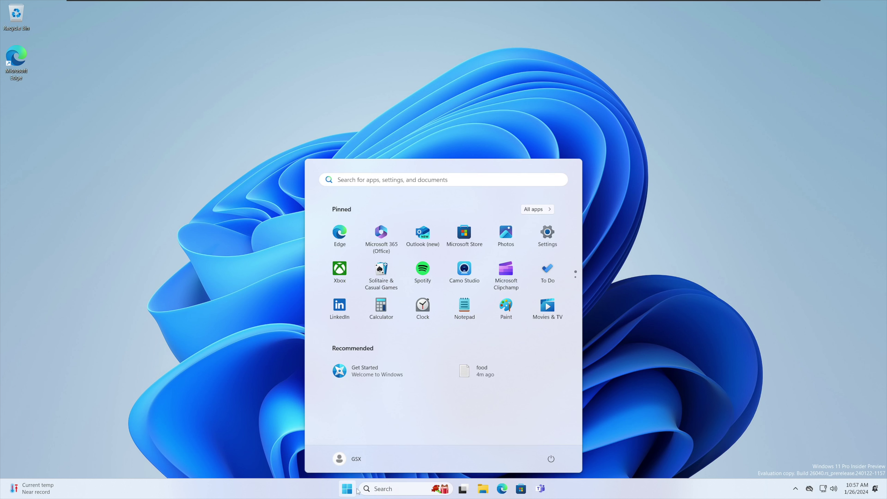
{"action": "left_click", "coordinate": [384, 489]}
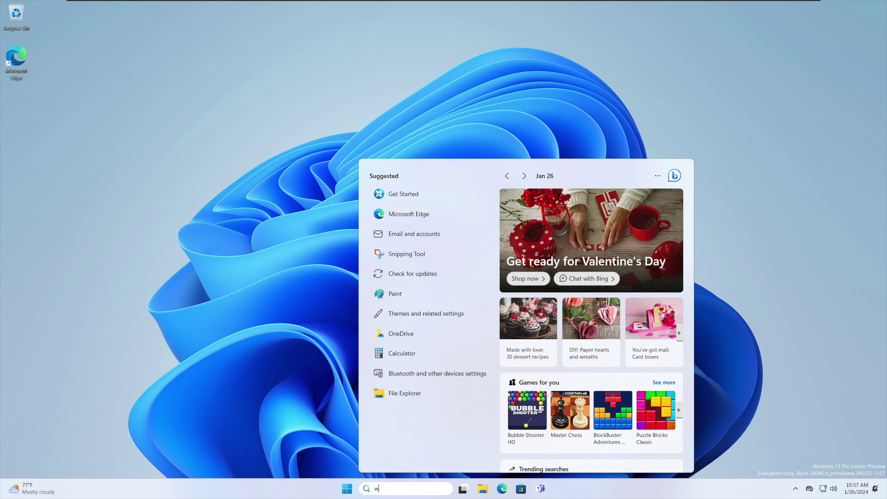
{"action": "type", "text": "winver"}
{"action": "key", "text": "Return"}
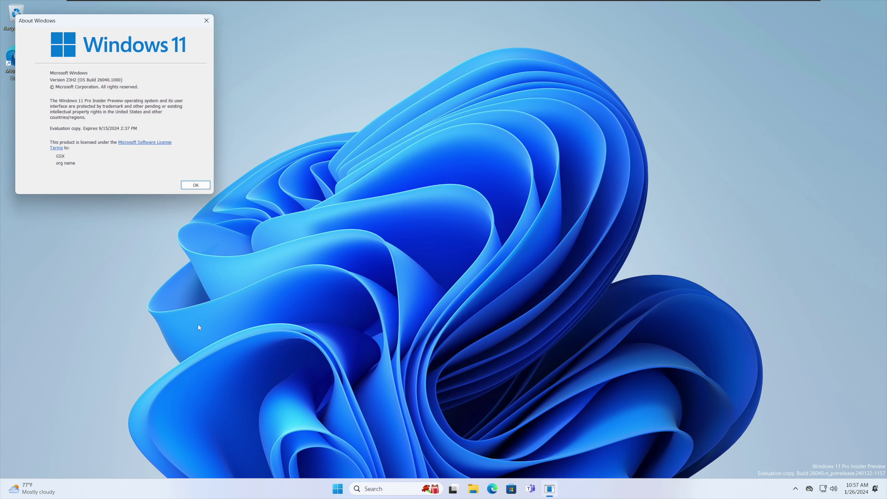
{"action": "left_click_drag", "start_coordinate": [136, 22], "coordinate": [472, 161]}
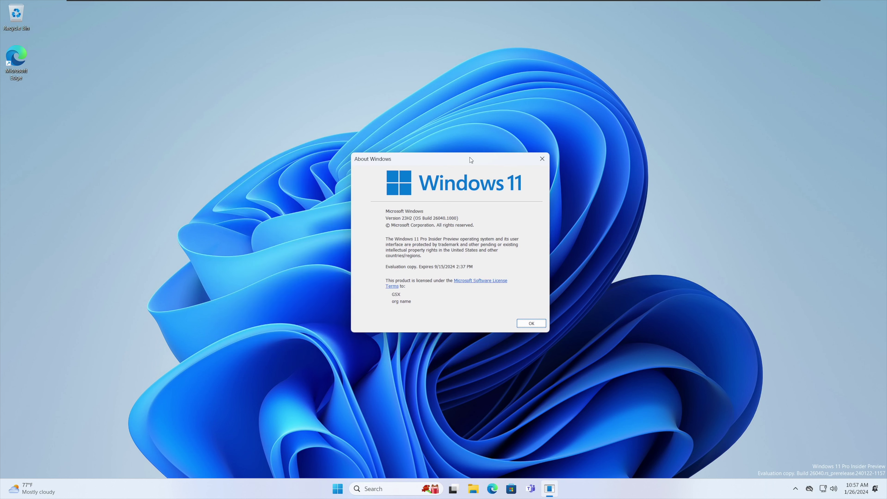